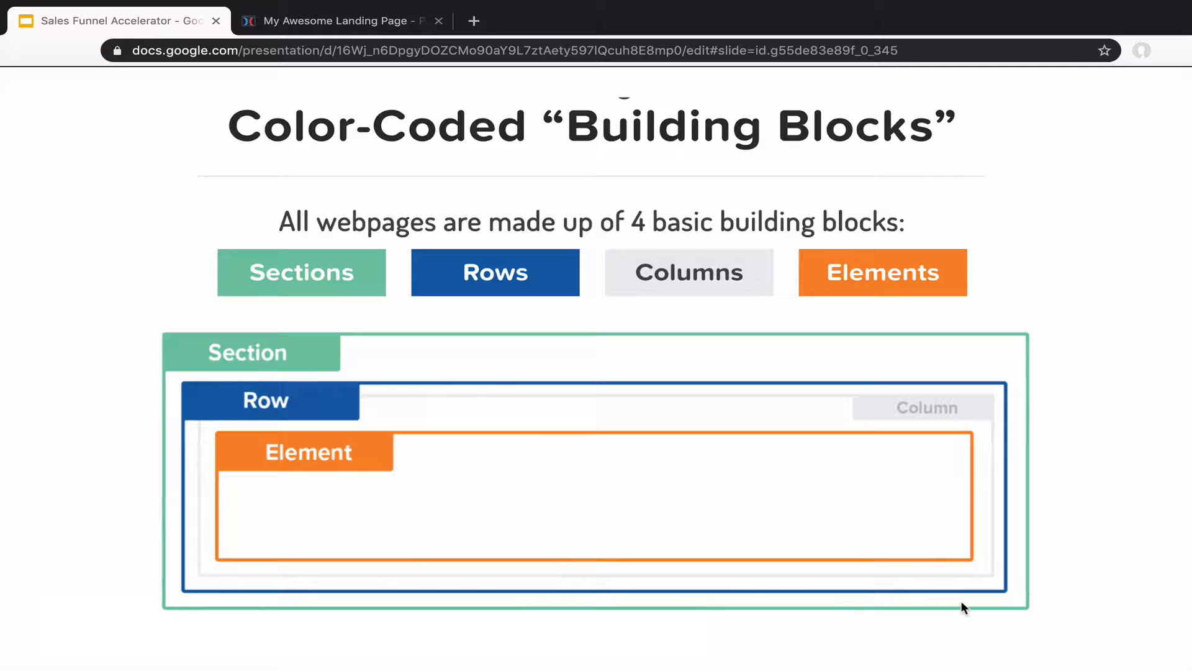
# - Advance the presentation through the building-block and example slides to the CF Editor Demo slide, and switch to the ClickFunnels landing page editor
pyautogui.moveTo(346, 412)
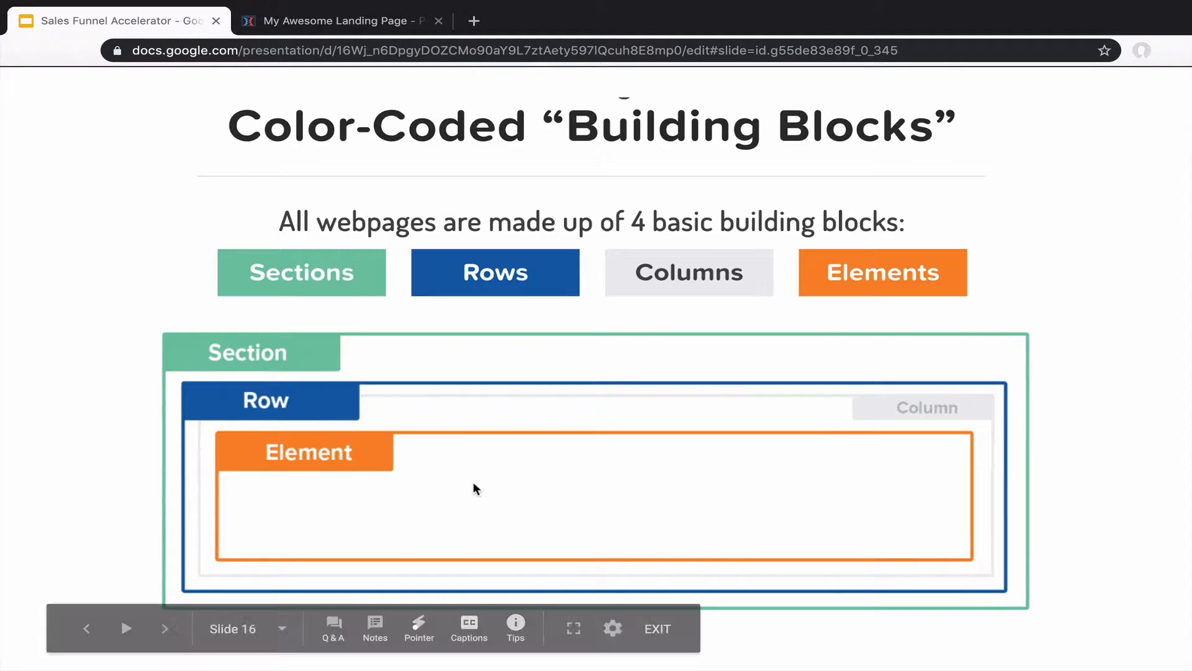
pyautogui.click(949, 335)
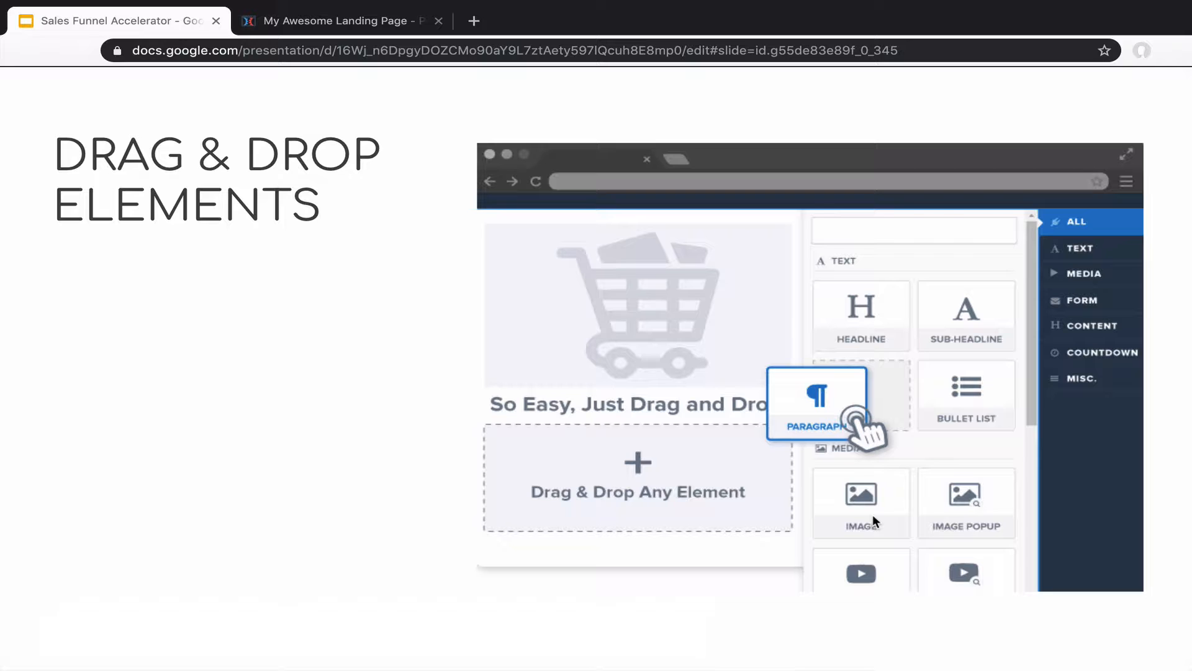
pyautogui.press('Right')
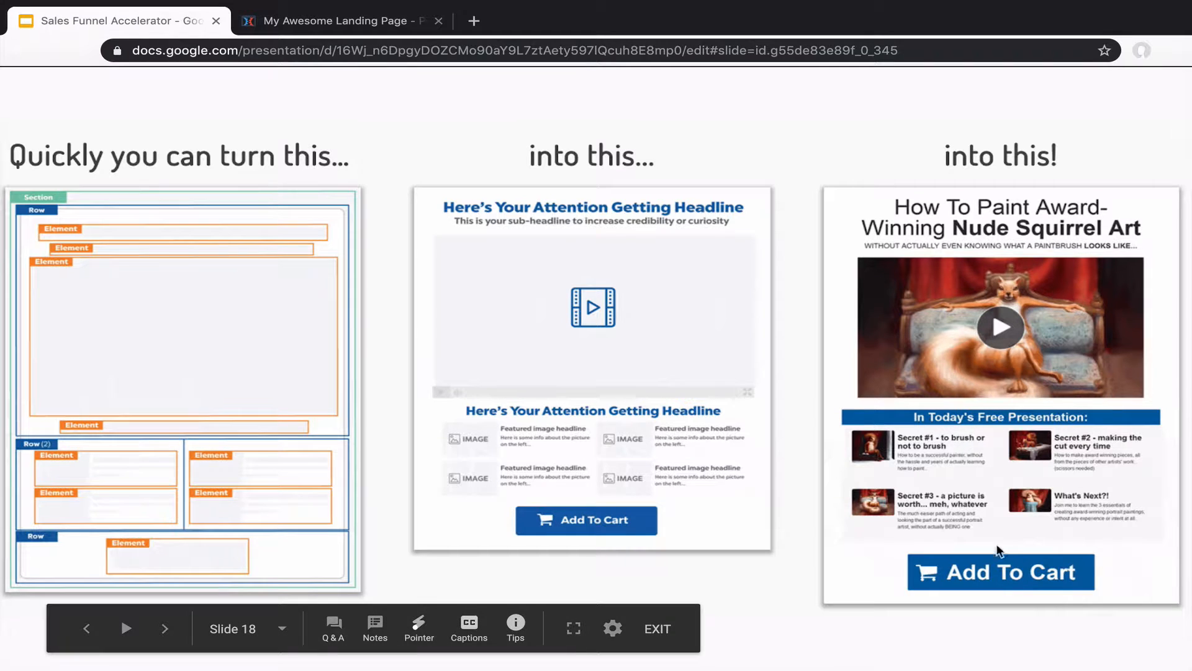
pyautogui.click(836, 366)
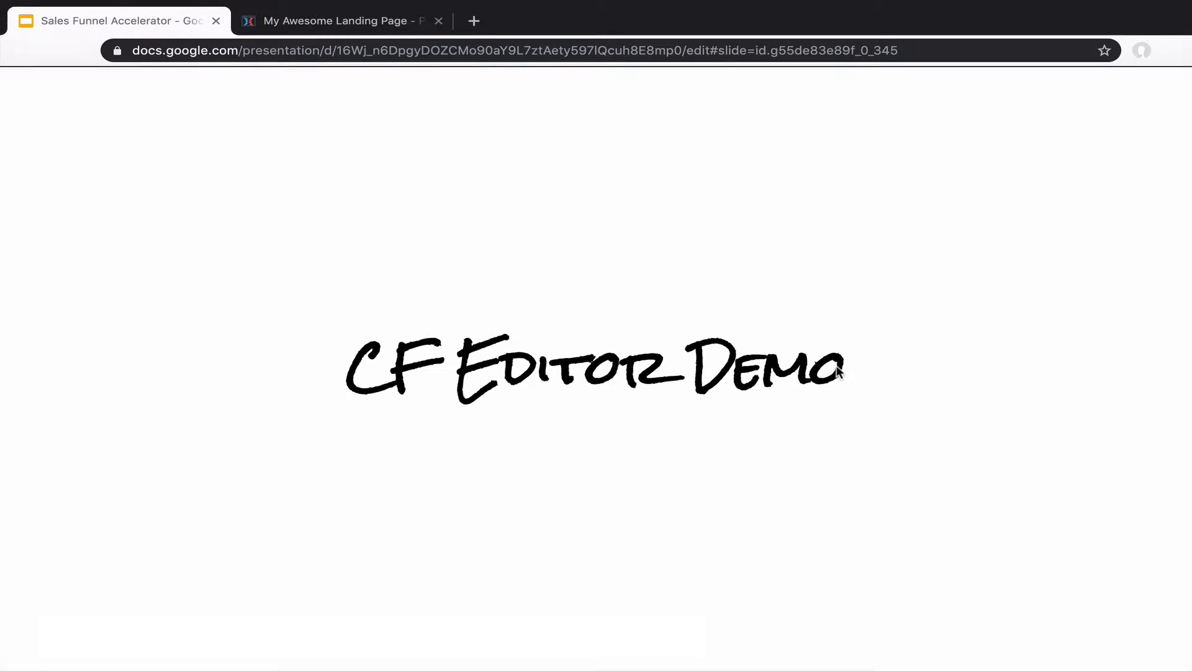
pyautogui.click(354, 21)
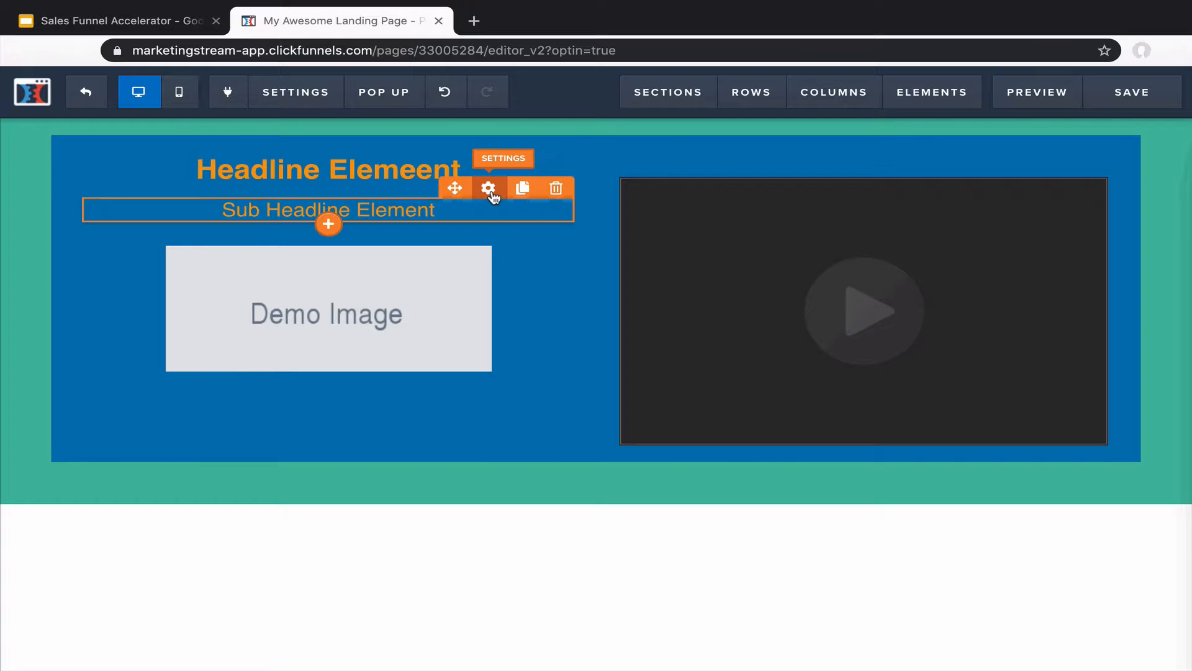
pyautogui.moveTo(455, 187); pyautogui.dragTo(365, 226)
pyautogui.moveTo(357, 290)
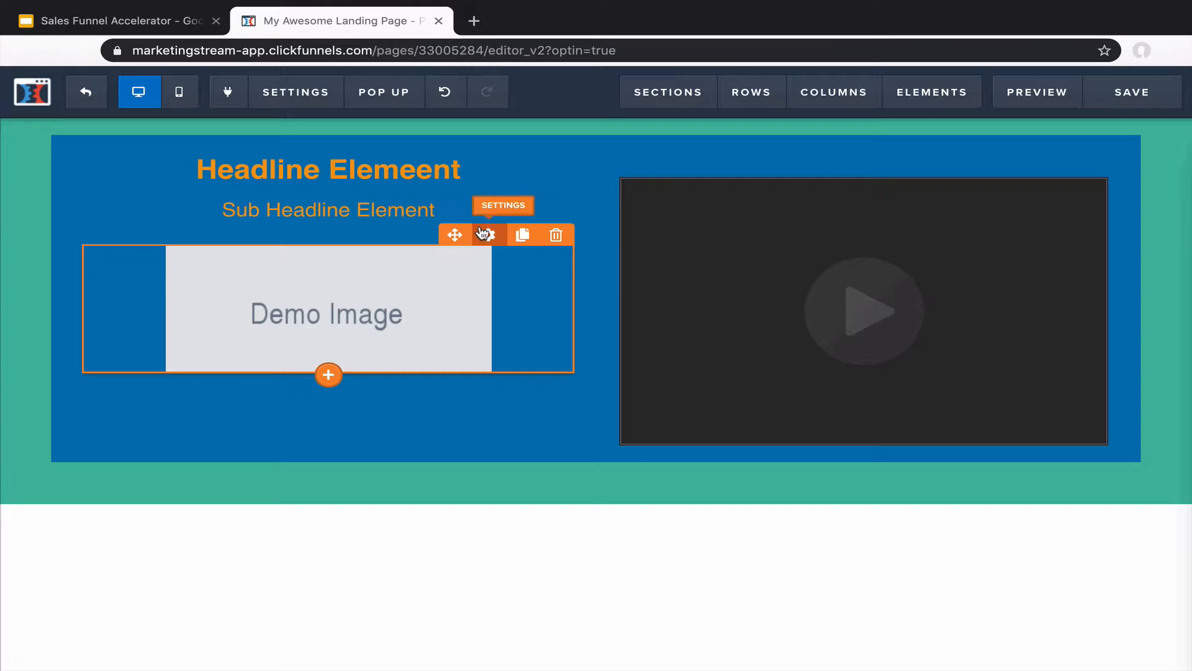
pyautogui.moveTo(706, 249)
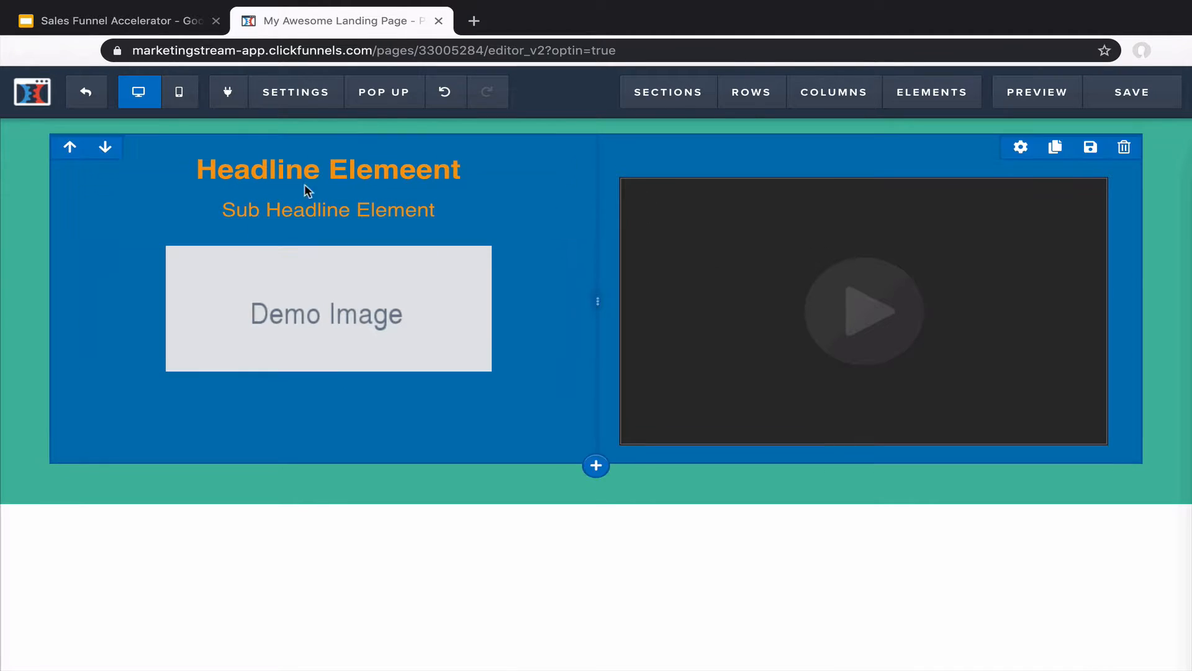
# - Set the headline element's font family to Open Sans and its font size to 36
pyautogui.moveTo(314, 172)
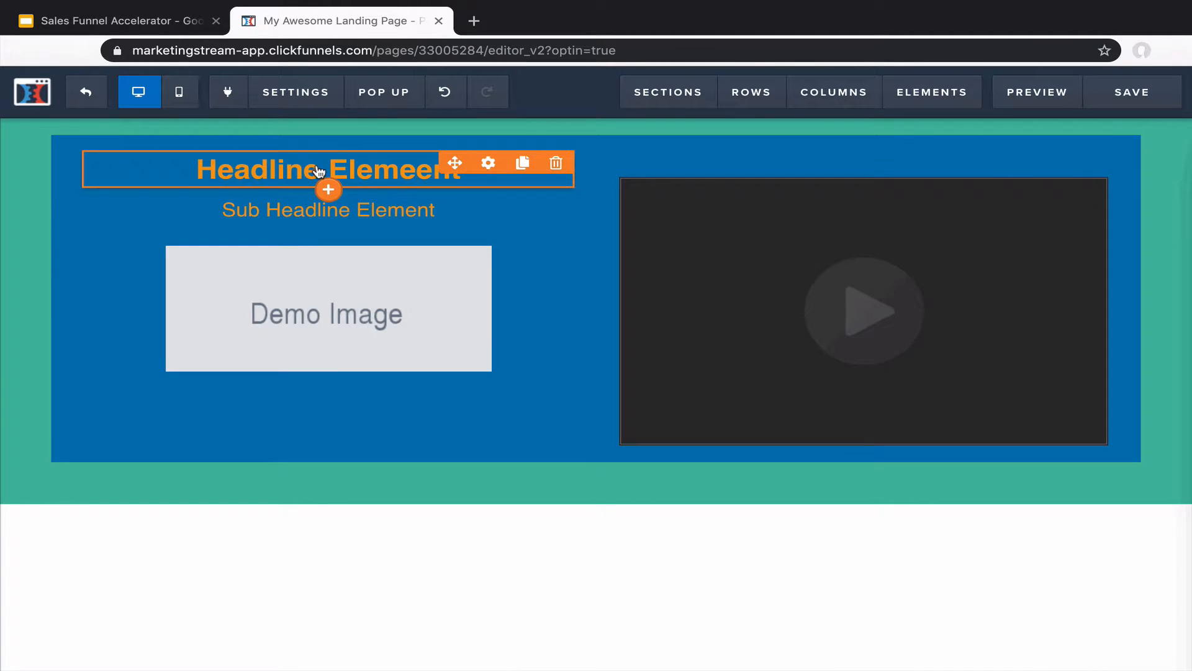
pyautogui.click(489, 164)
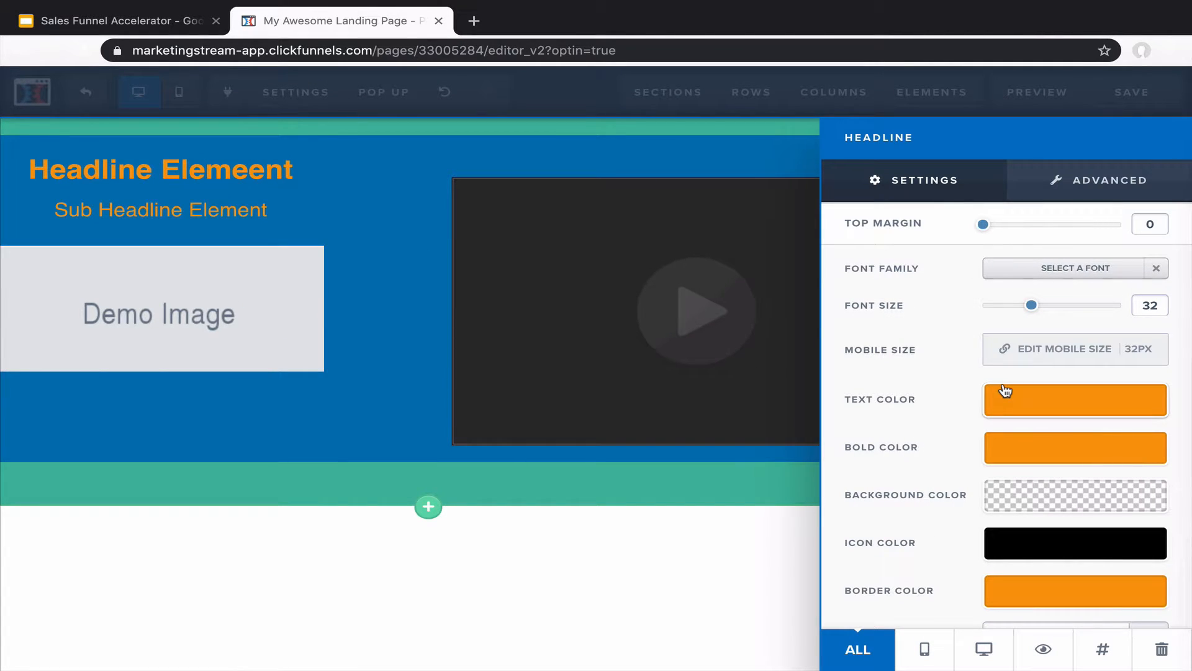
pyautogui.moveTo(984, 225)
pyautogui.mouseDown()
pyautogui.moveTo(1046, 225)
pyautogui.moveTo(945, 225)
pyautogui.moveTo(1080, 230)
pyautogui.moveTo(969, 227)
pyautogui.mouseUp()
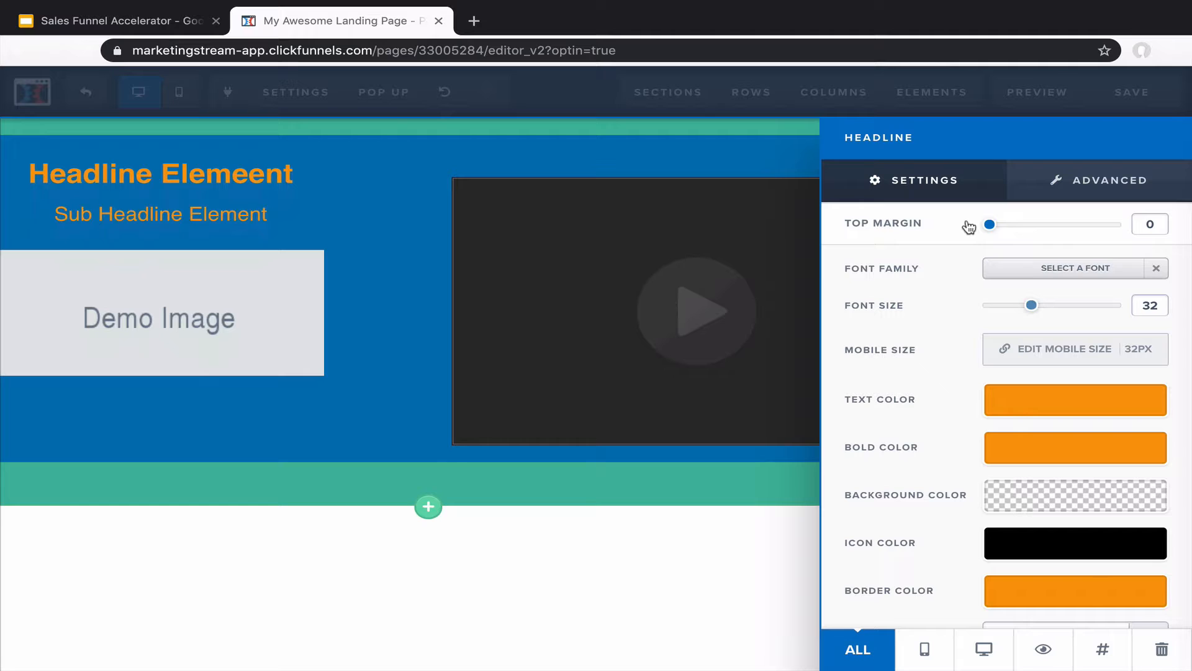
pyautogui.click(1081, 271)
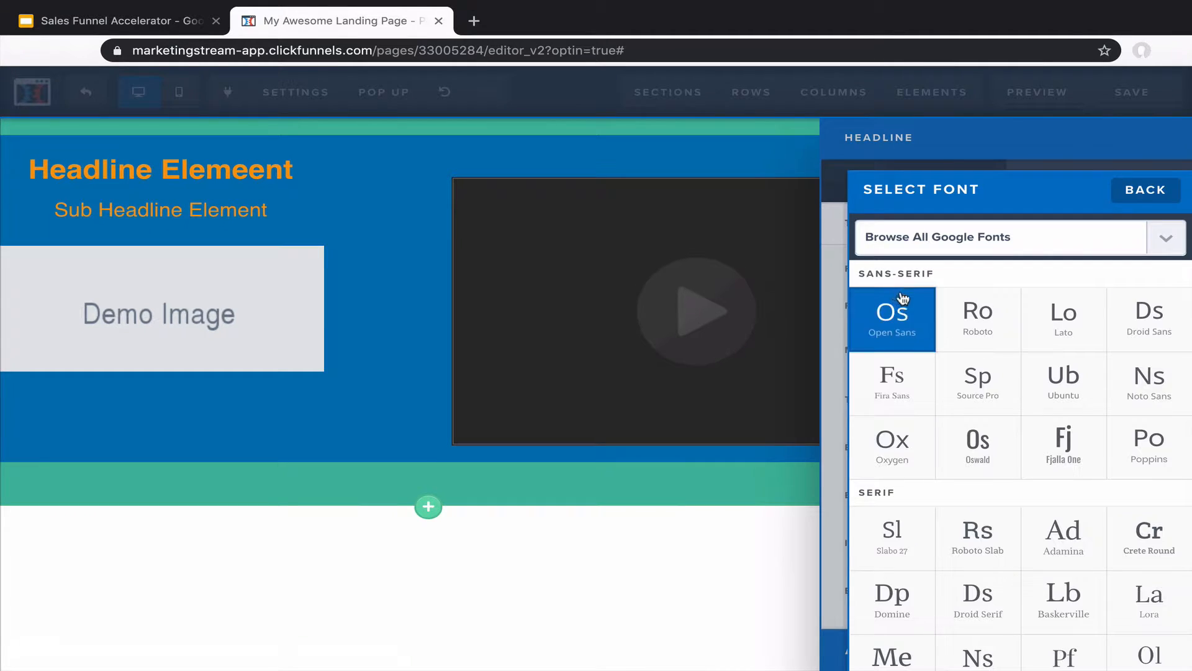
pyautogui.click(913, 336)
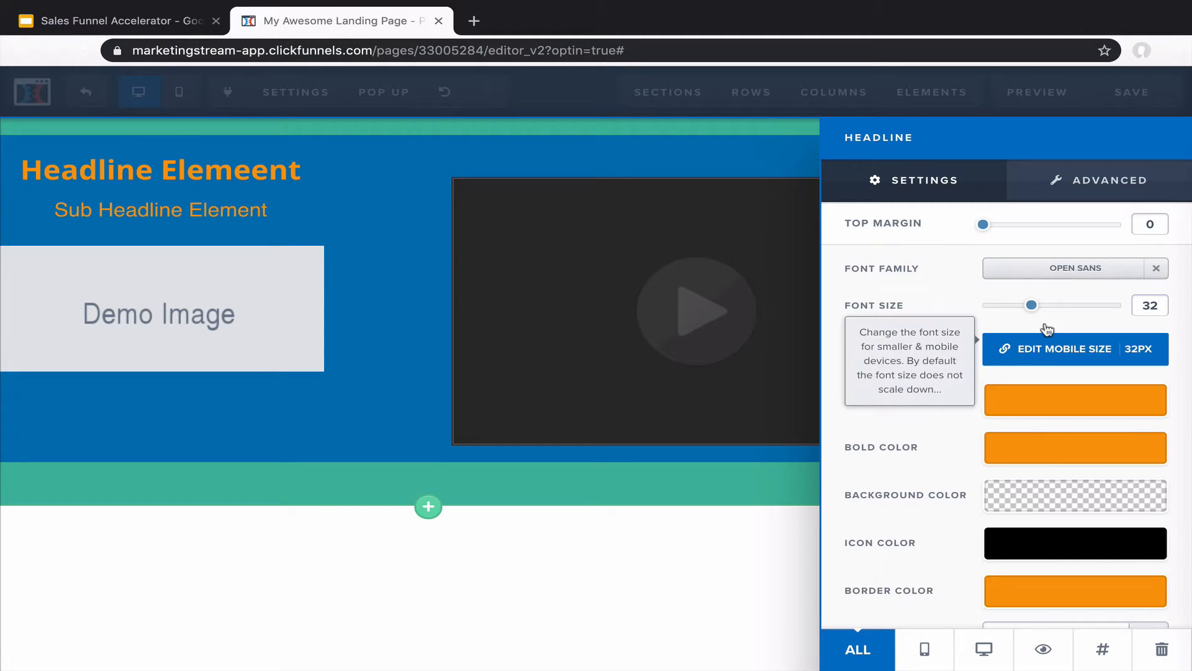
pyautogui.moveTo(1030, 305)
pyautogui.mouseDown()
pyautogui.moveTo(1082, 316)
pyautogui.moveTo(1014, 314)
pyautogui.moveTo(1087, 318)
pyautogui.moveTo(1019, 311)
pyautogui.moveTo(1044, 317)
pyautogui.mouseUp()
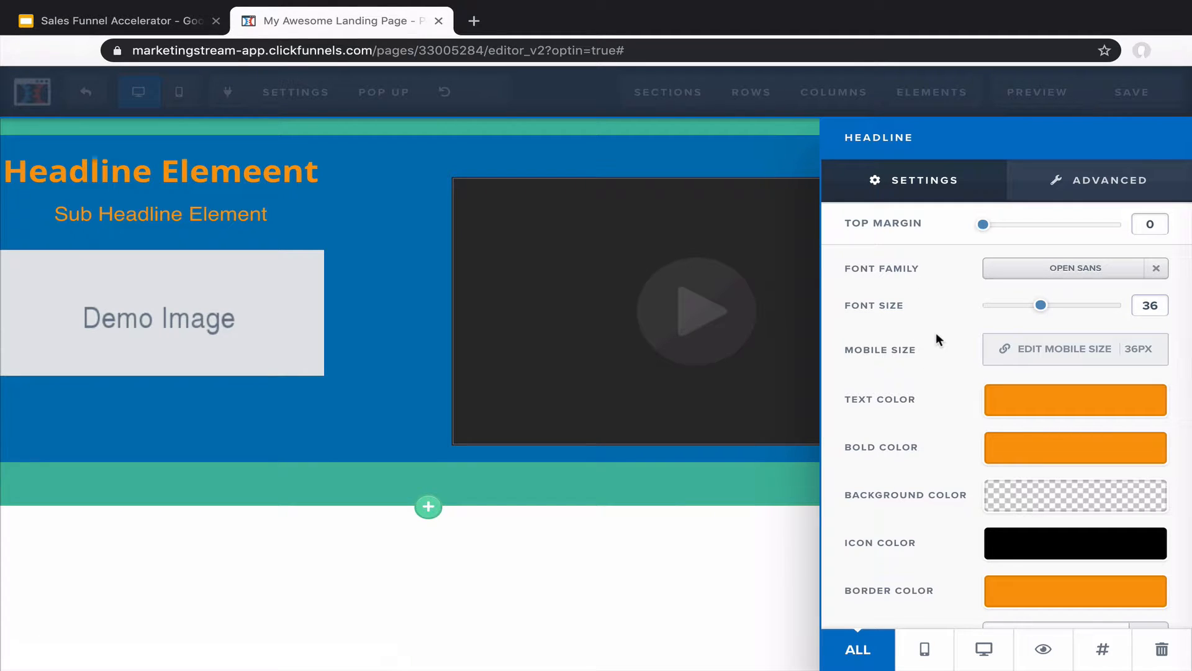
# - Look over the headline's text color choices and its remaining color, opacity and typography settings
pyautogui.click(1054, 406)
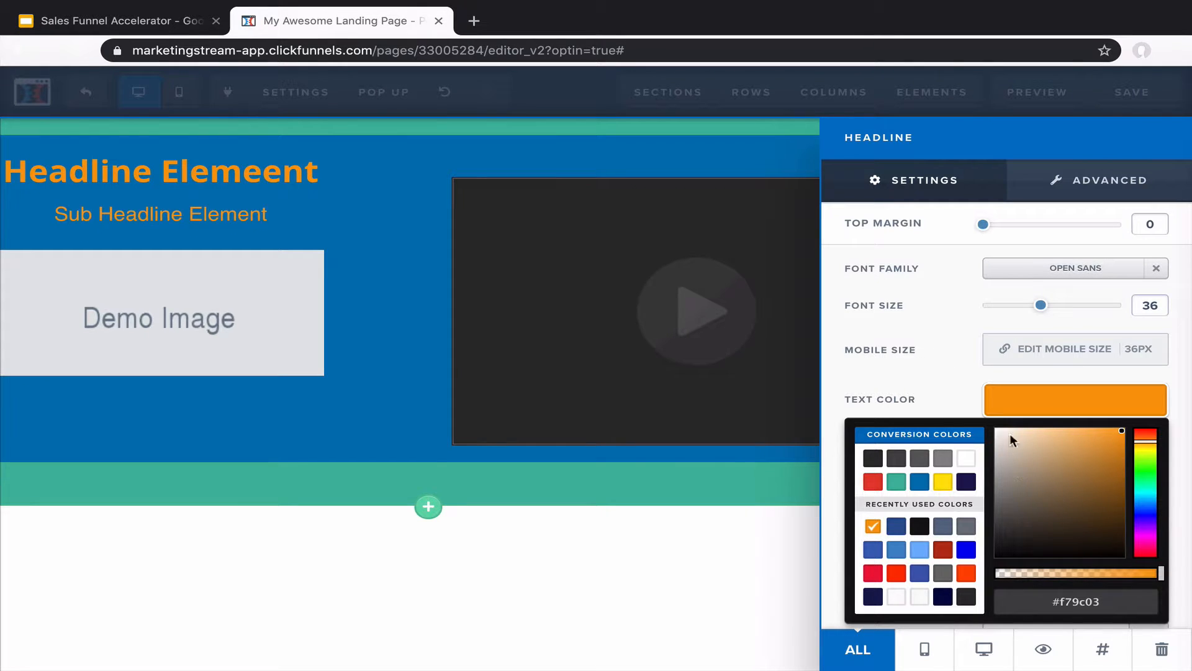
pyautogui.click(967, 390)
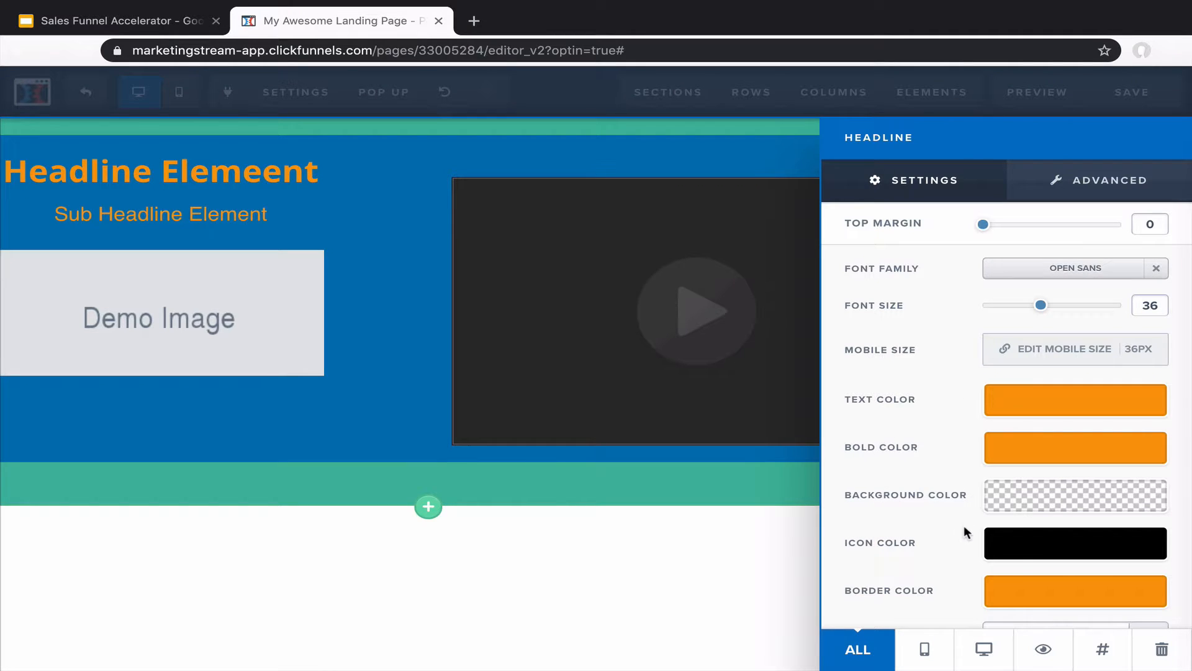
pyautogui.scroll(-2, 966, 533)
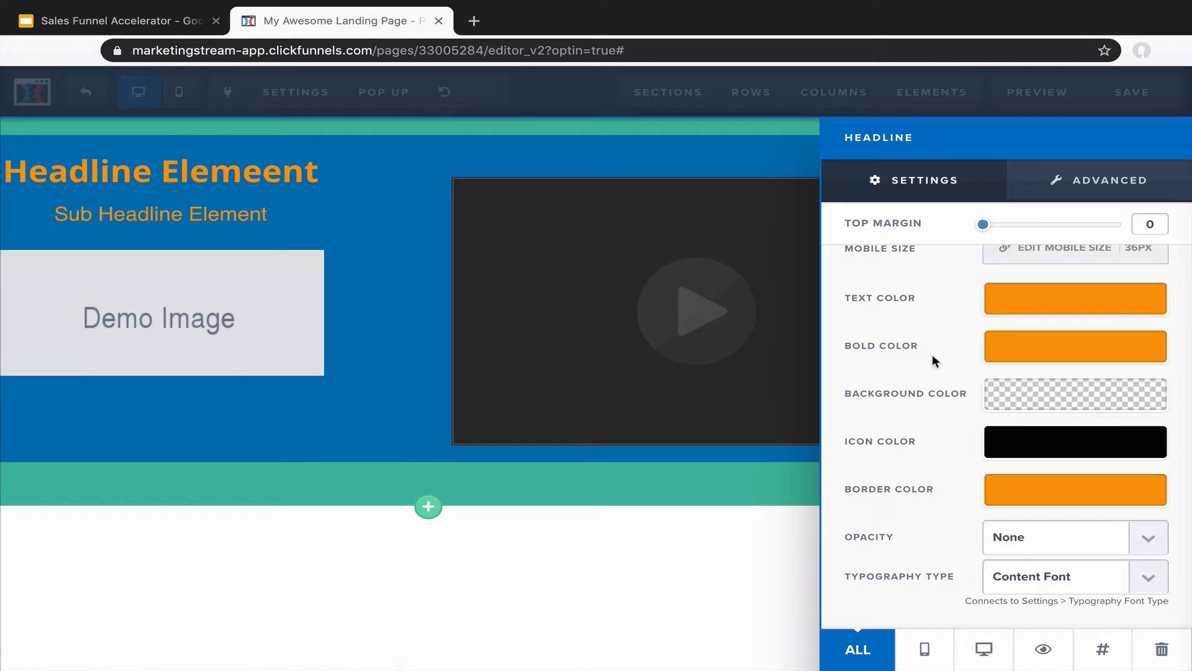
pyautogui.scroll(2, 933, 353)
# - Set the headline's letter spacing to 2px in its advanced styles, keeping one text column
pyautogui.click(1019, 189)
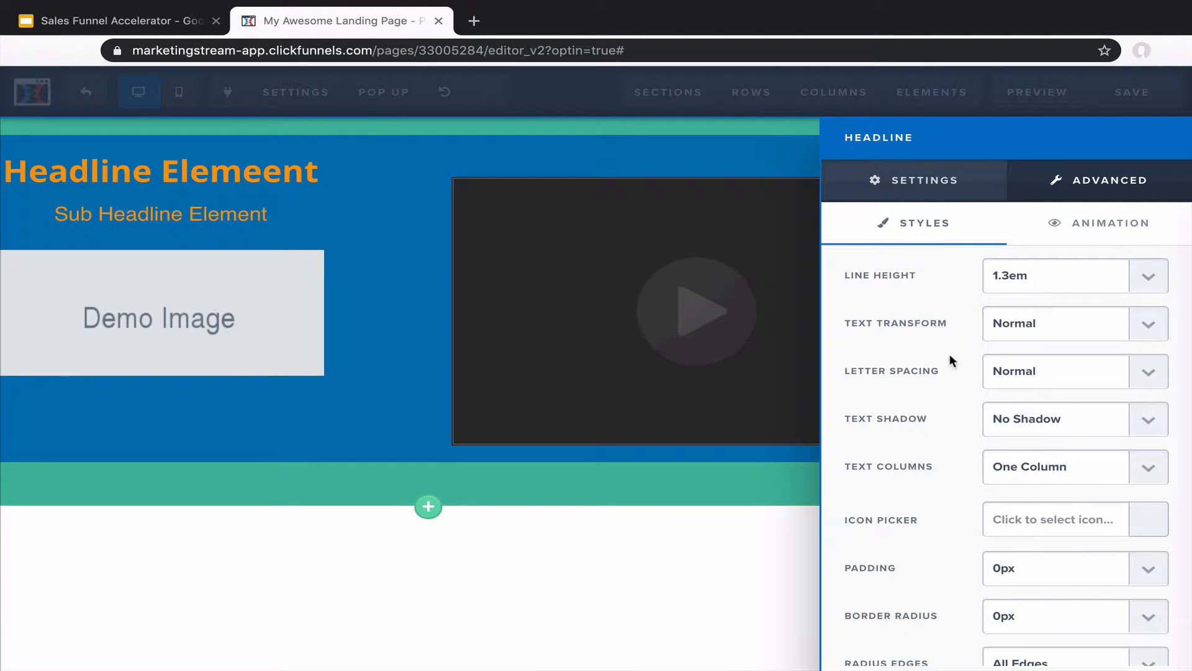
pyautogui.click(1030, 371)
pyautogui.click(1016, 403)
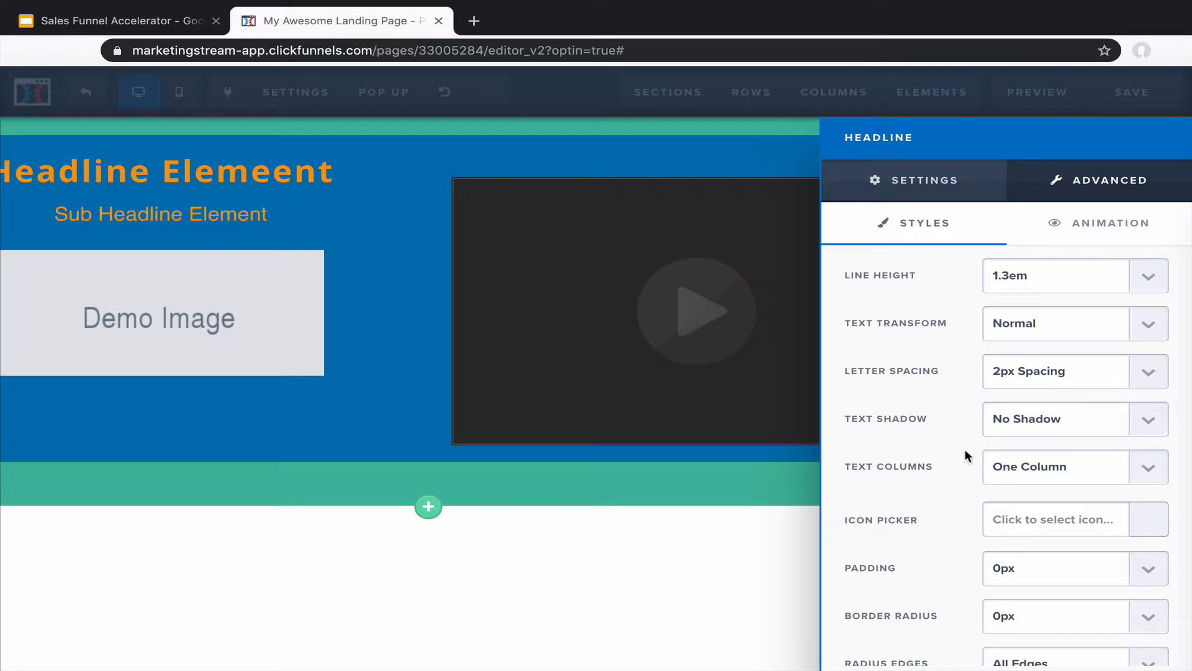
pyautogui.click(1027, 467)
pyautogui.click(1027, 466)
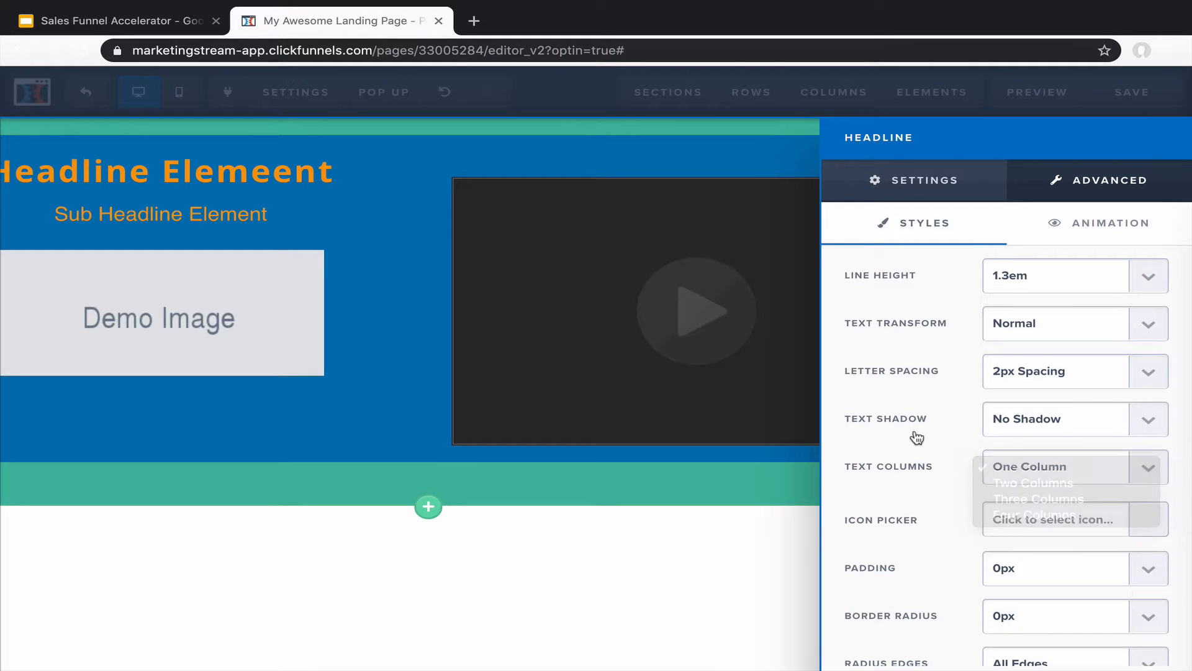
# - Add the outlined address-card icon (far fa-address-card) to the headline and close its settings
pyautogui.scroll(-1, 922, 500)
pyautogui.click(1054, 452)
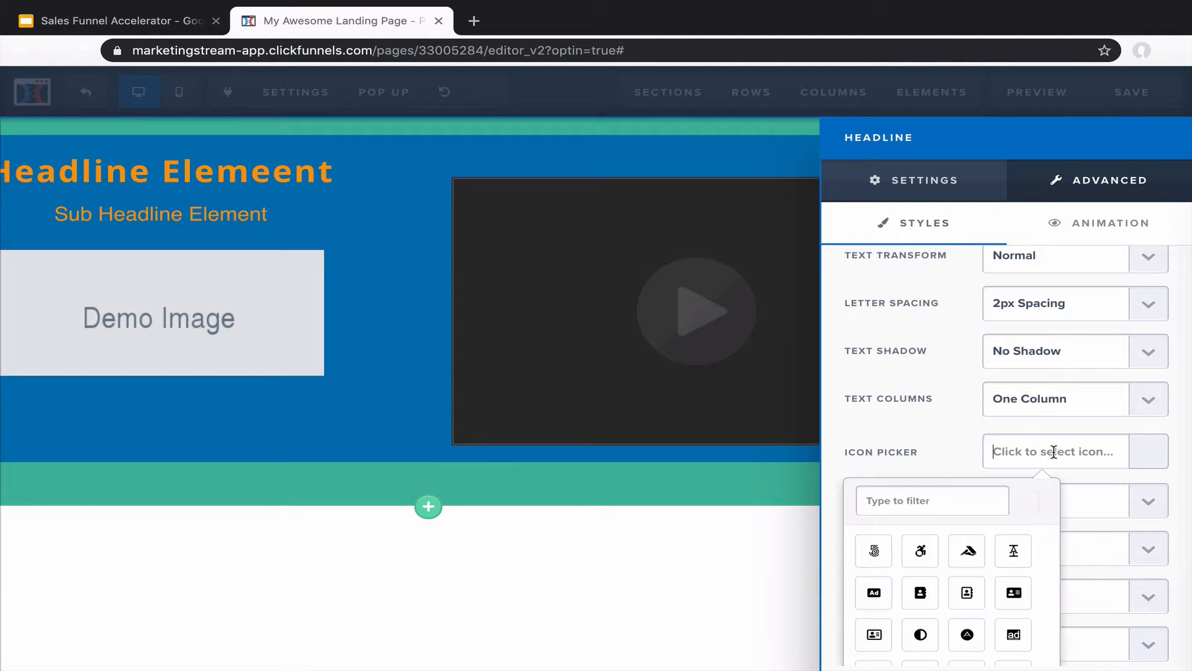
pyautogui.click(876, 636)
pyautogui.click(1012, 398)
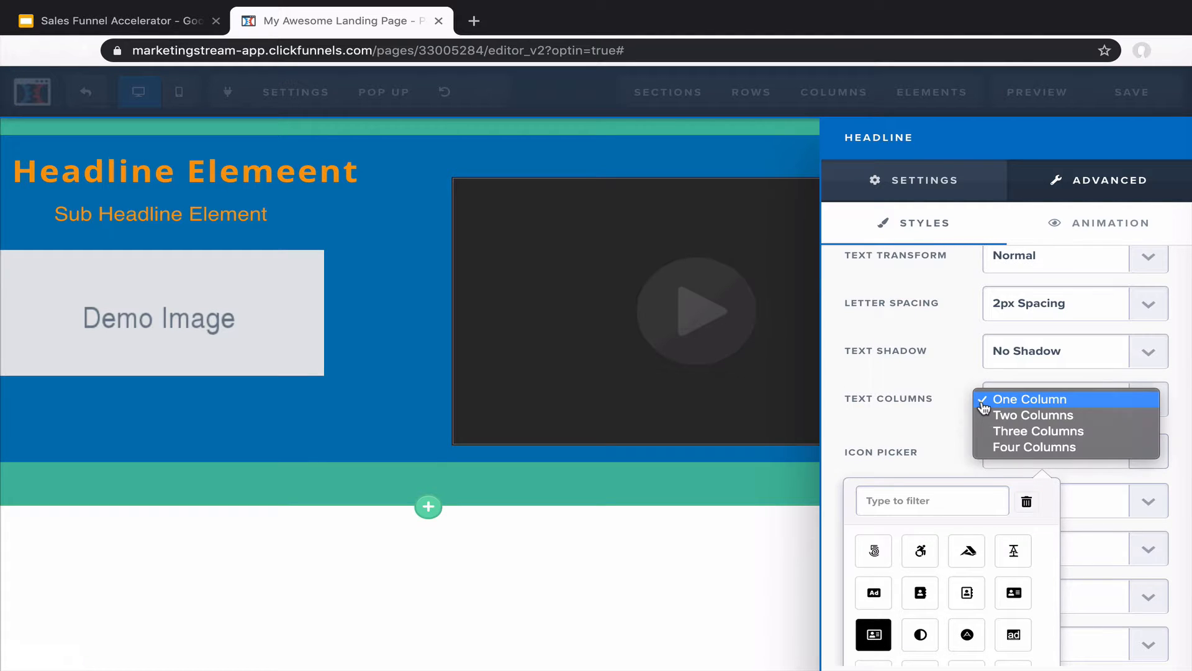
pyautogui.click(928, 398)
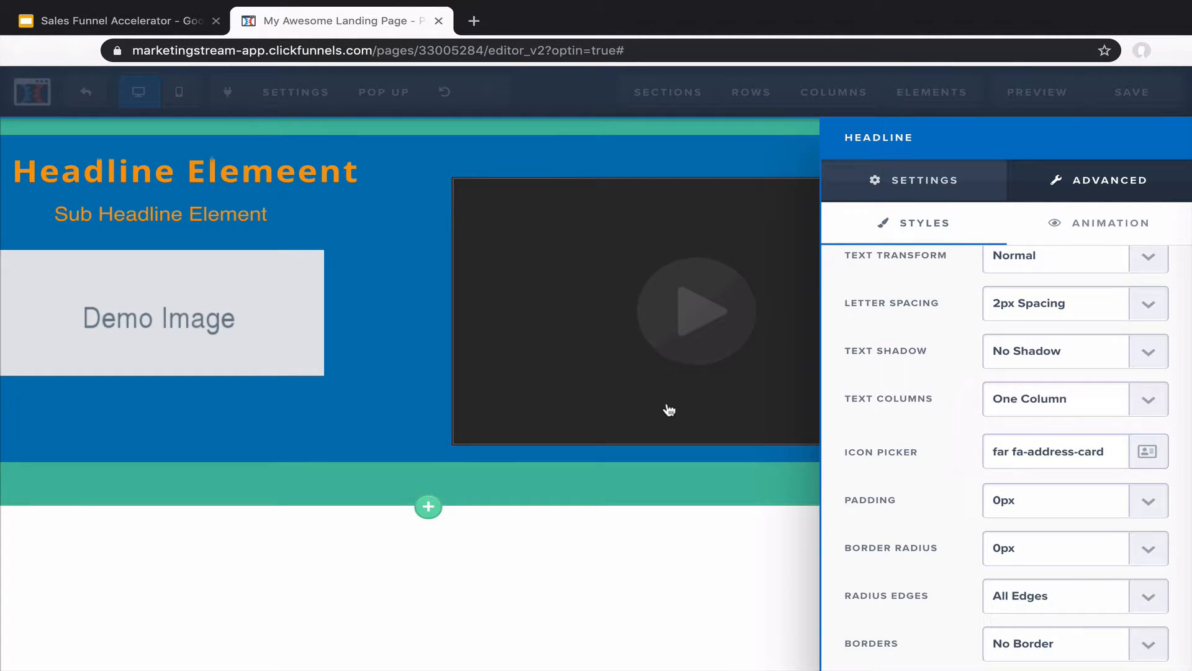
pyautogui.click(668, 409)
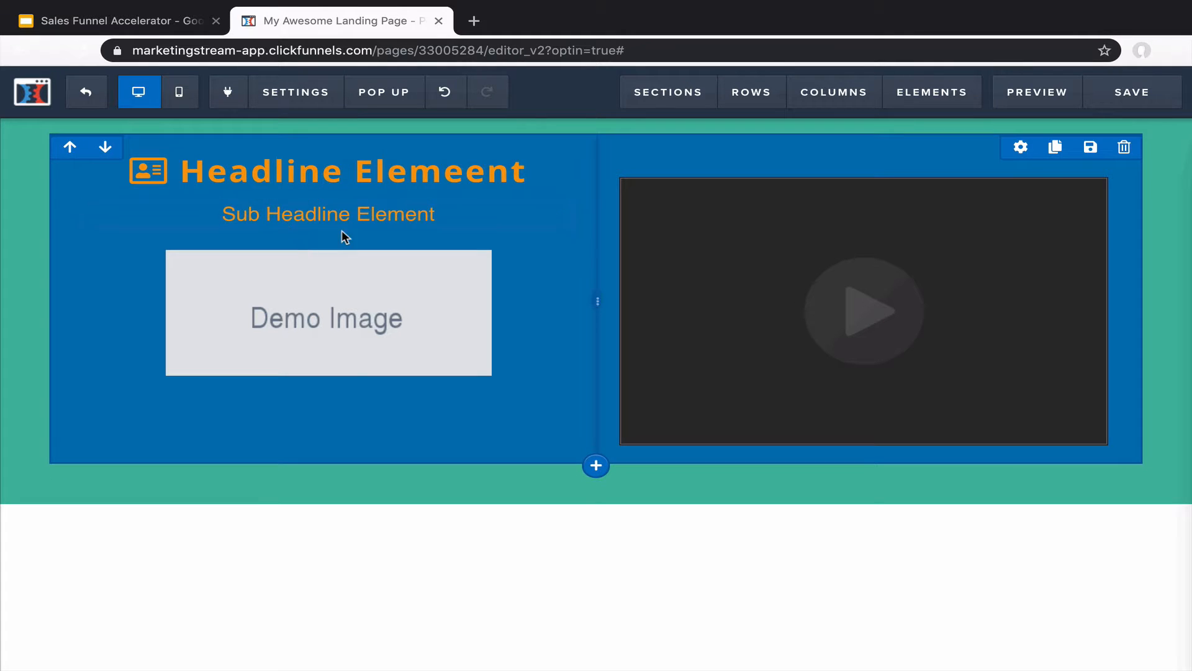
# - Replace the demo placeholder image with the G Suite image from the uploaded images library
pyautogui.click(312, 296)
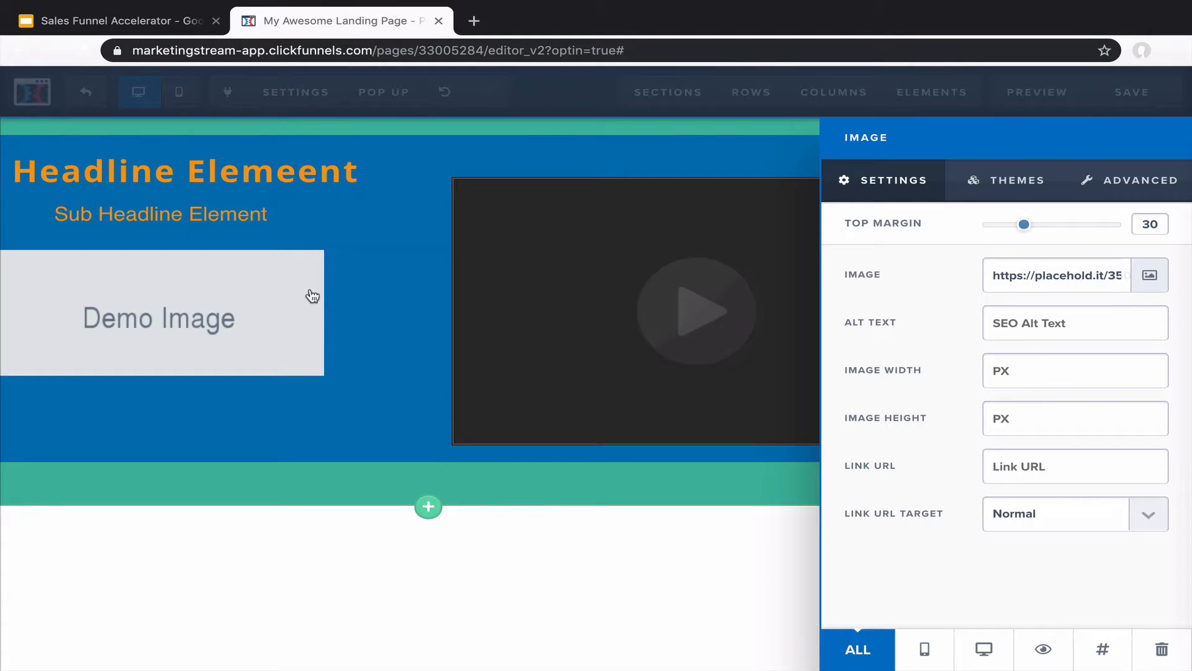
pyautogui.click(1158, 275)
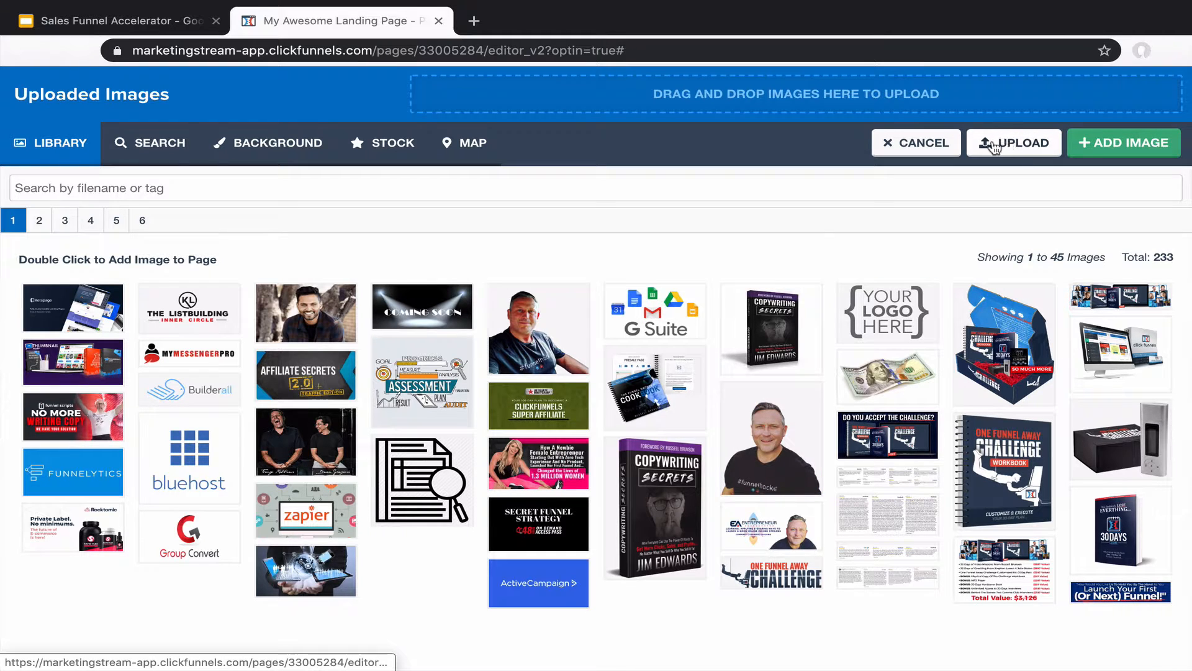
pyautogui.click(658, 313)
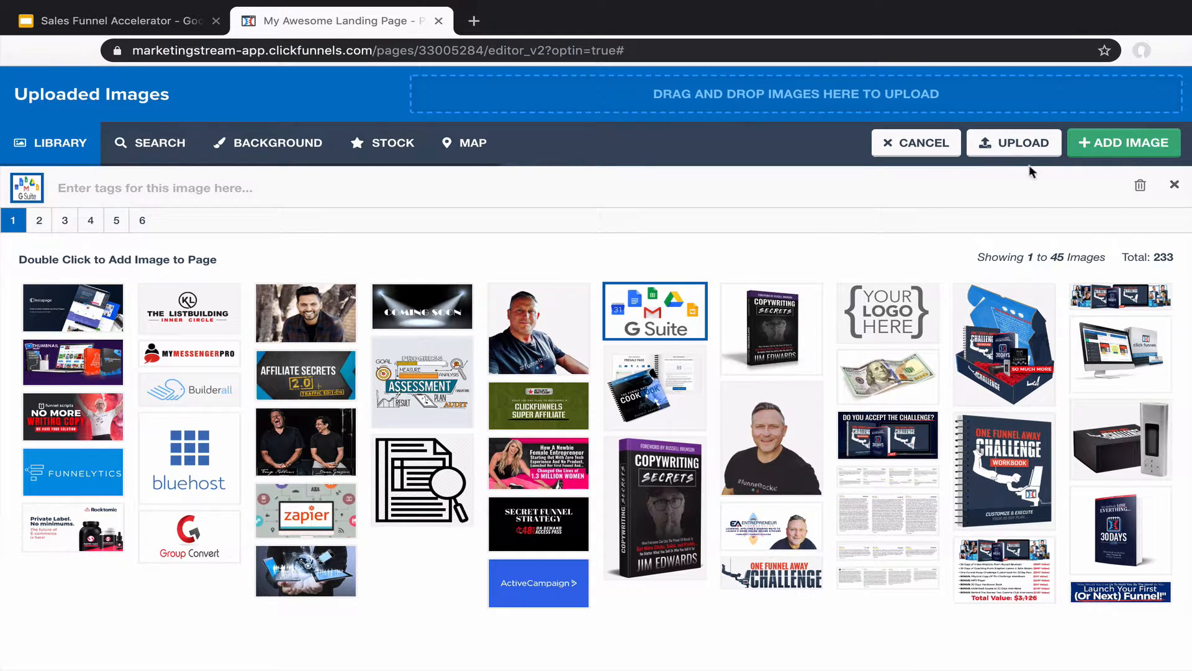
pyautogui.click(1101, 150)
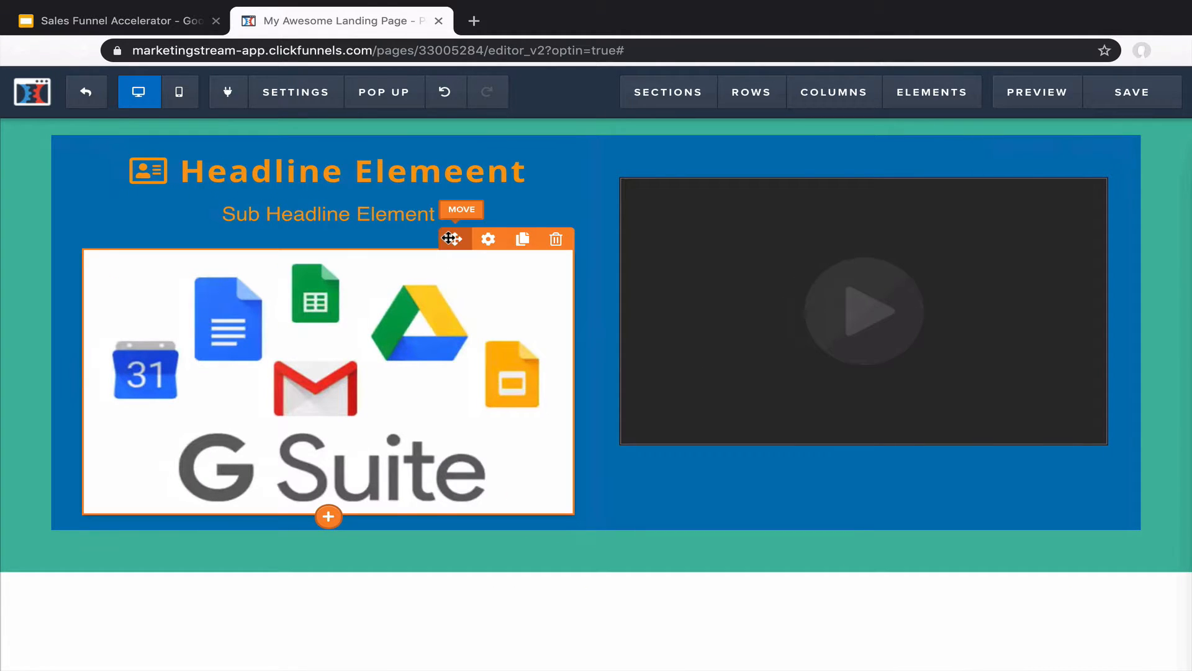
# - Swap the G Suite image and the video between the two columns, and move the sub-headline above the image
pyautogui.moveTo(451, 238); pyautogui.dragTo(744, 173)
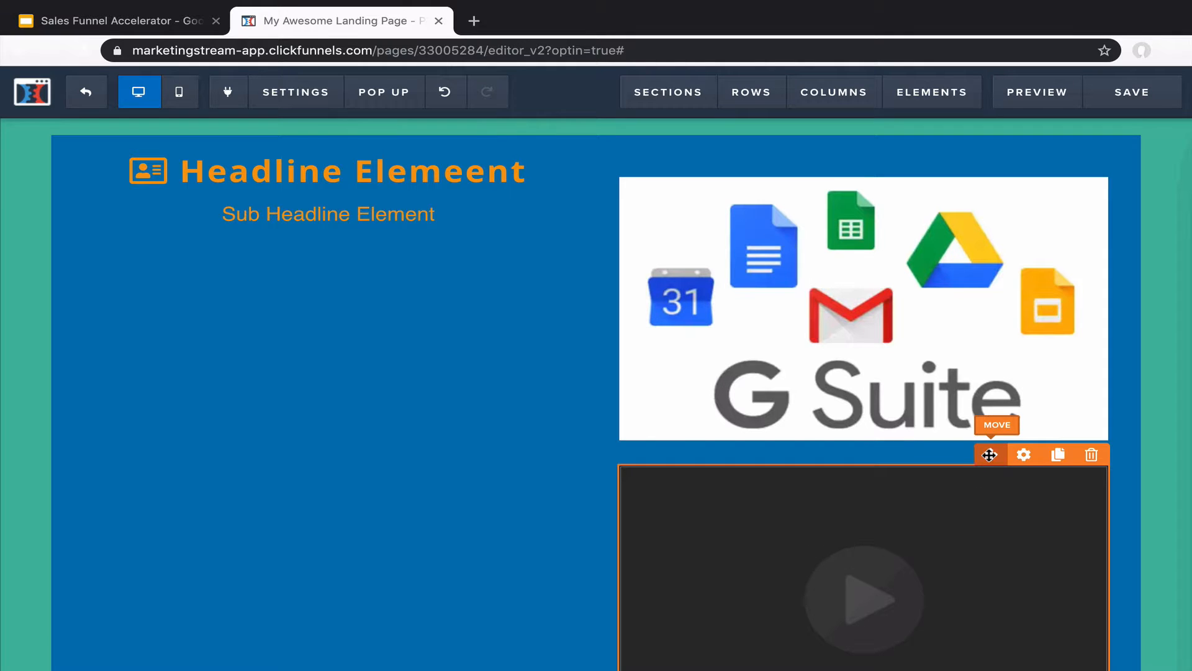
pyautogui.moveTo(323, 217); pyautogui.dragTo(311, 259)
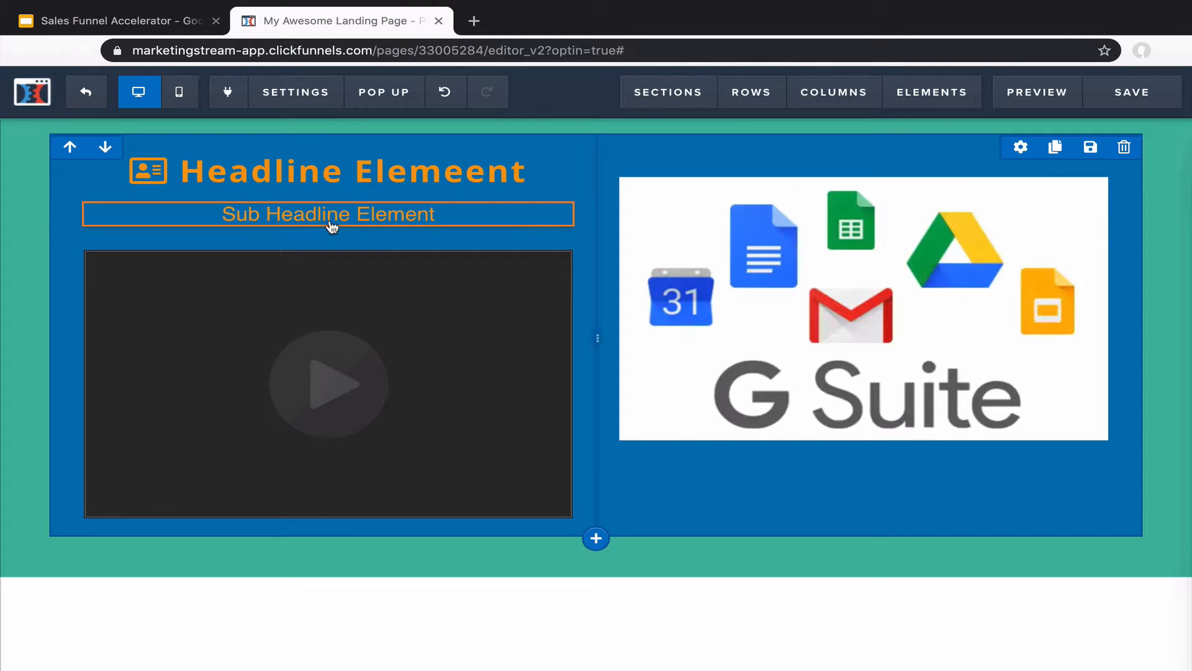
pyautogui.moveTo(452, 211)
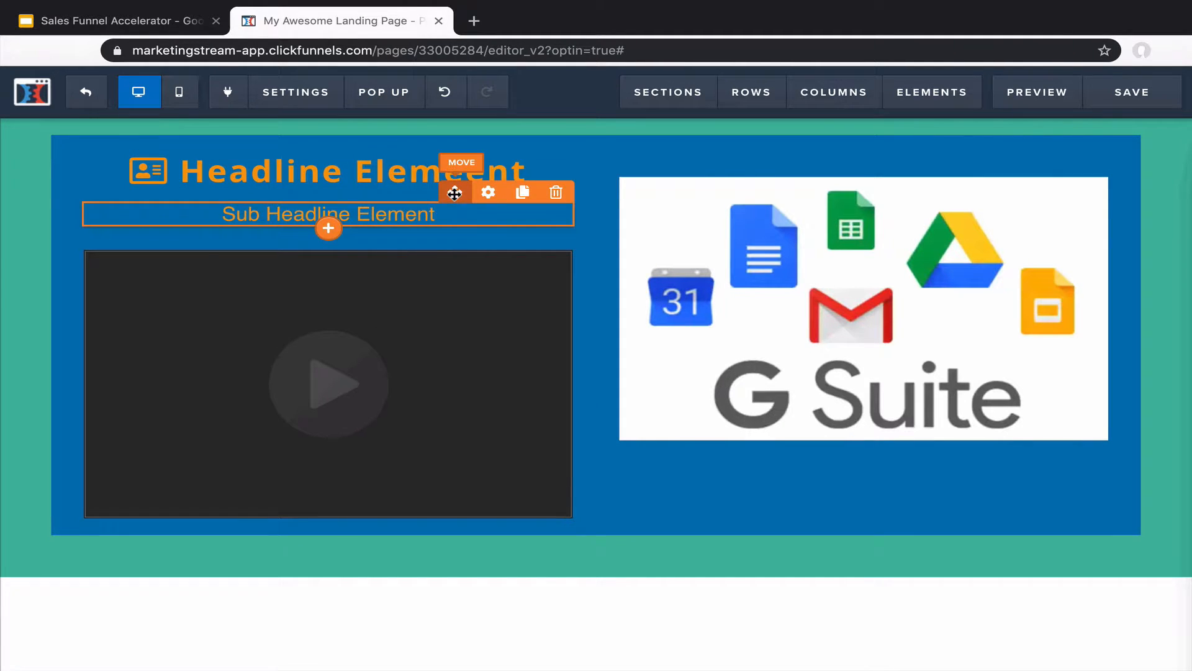
pyautogui.moveTo(455, 190); pyautogui.dragTo(831, 206)
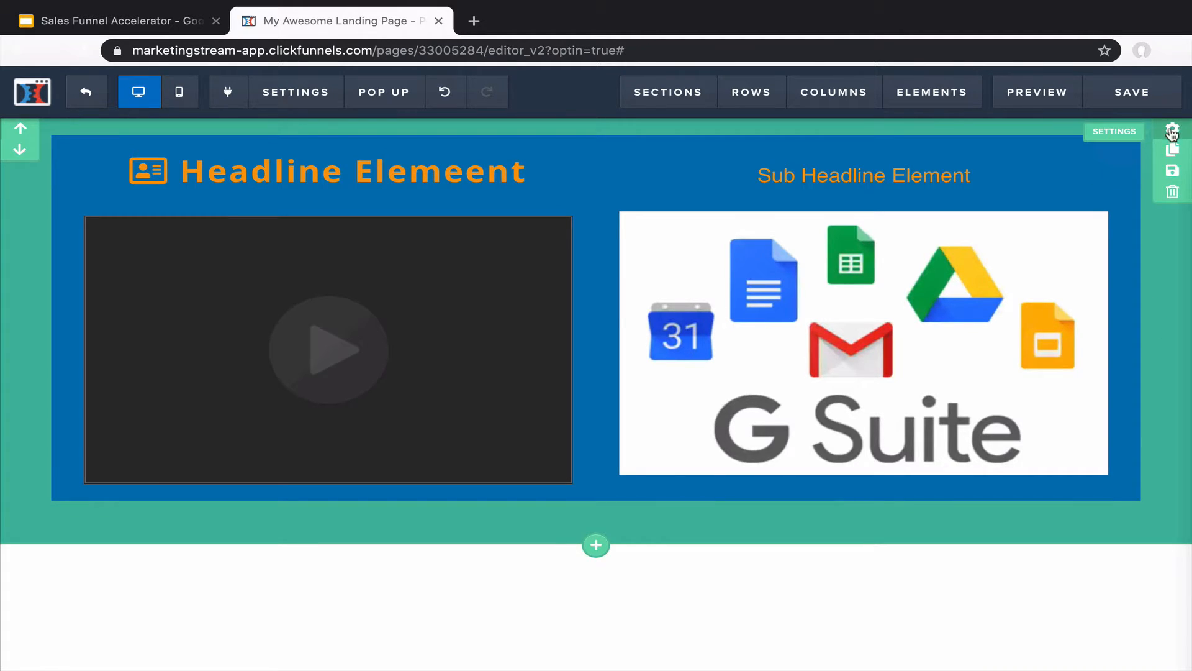
# - Look at the background color choices in the green section's settings
pyautogui.click(1172, 132)
pyautogui.click(1074, 494)
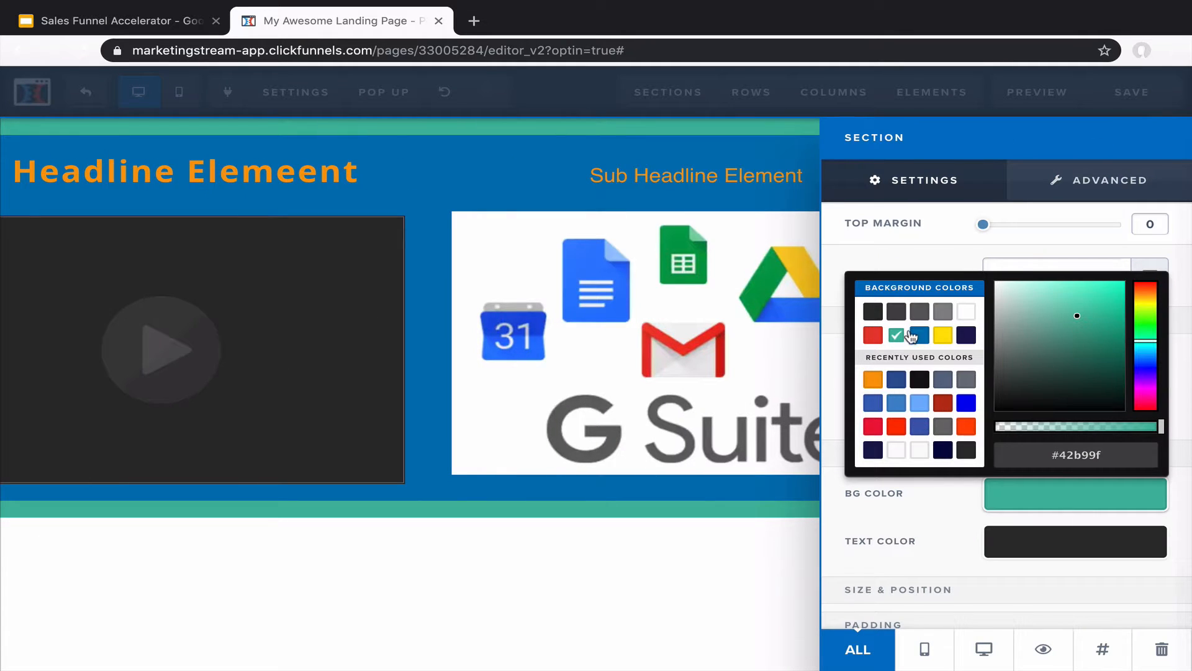
pyautogui.click(776, 461)
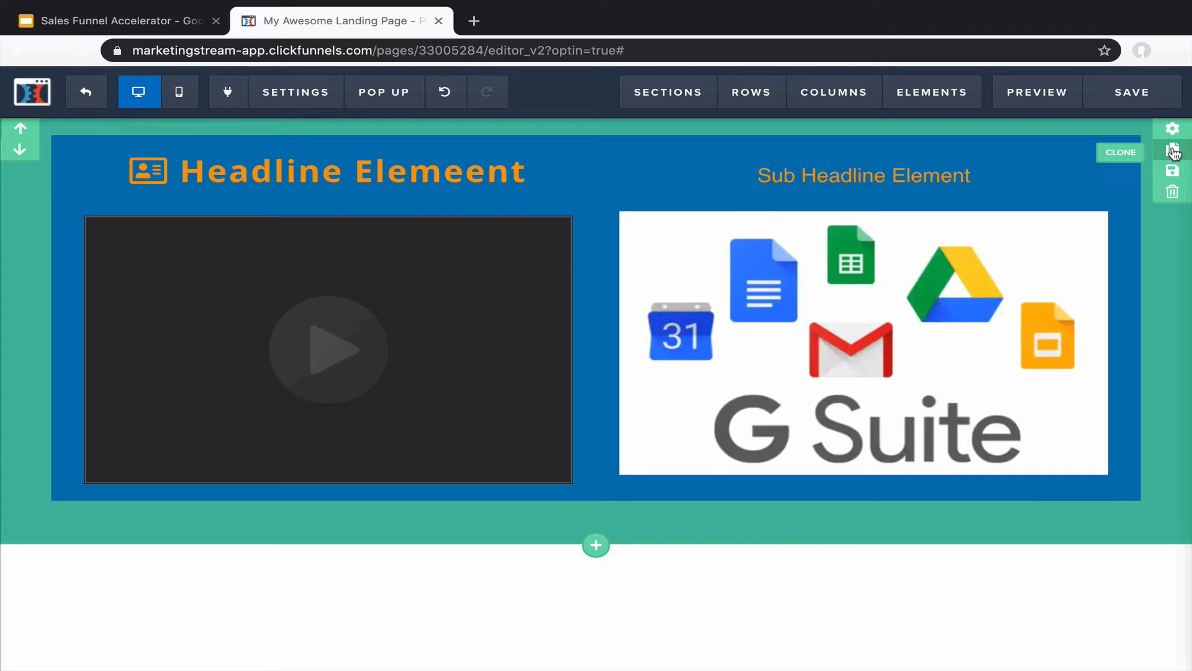
# - Clone the green section and set the cloned section's background color to white (#ffffff)
pyautogui.click(1173, 152)
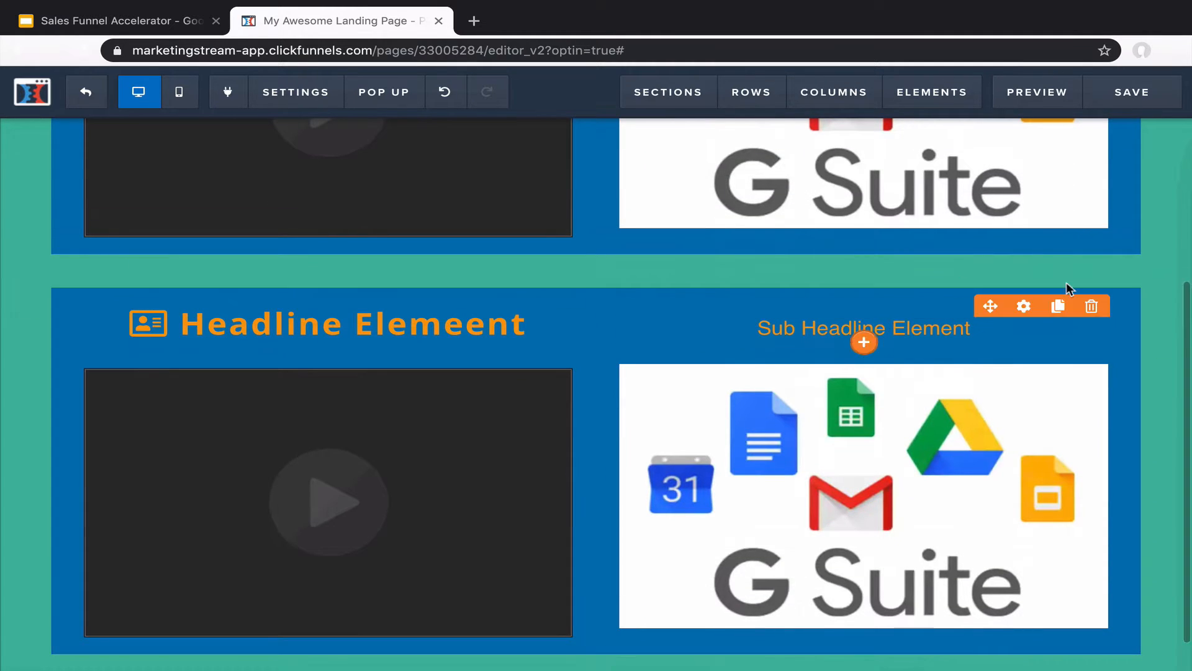
pyautogui.click(1172, 283)
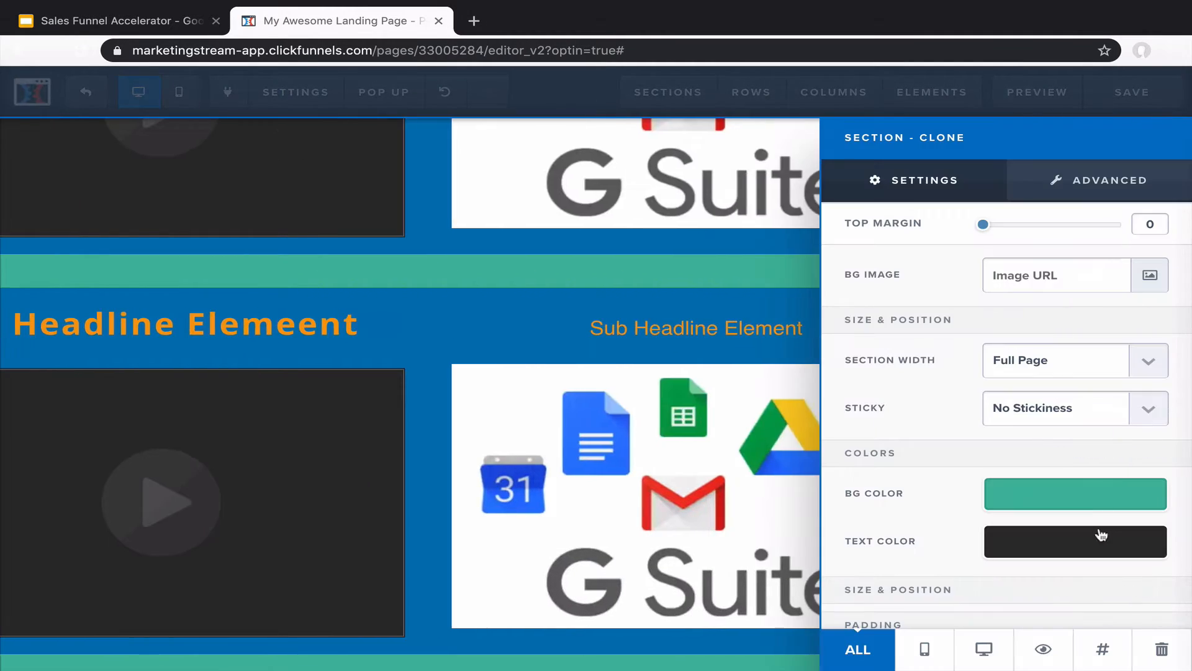
pyautogui.click(1086, 502)
pyautogui.click(964, 317)
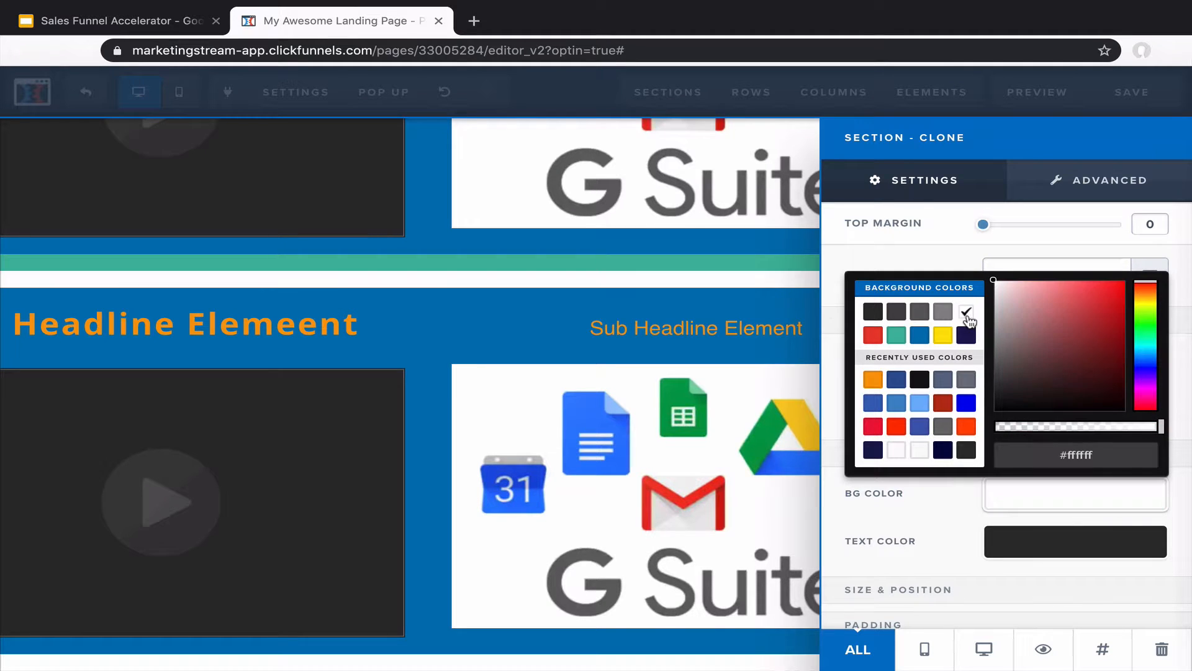
pyautogui.click(751, 305)
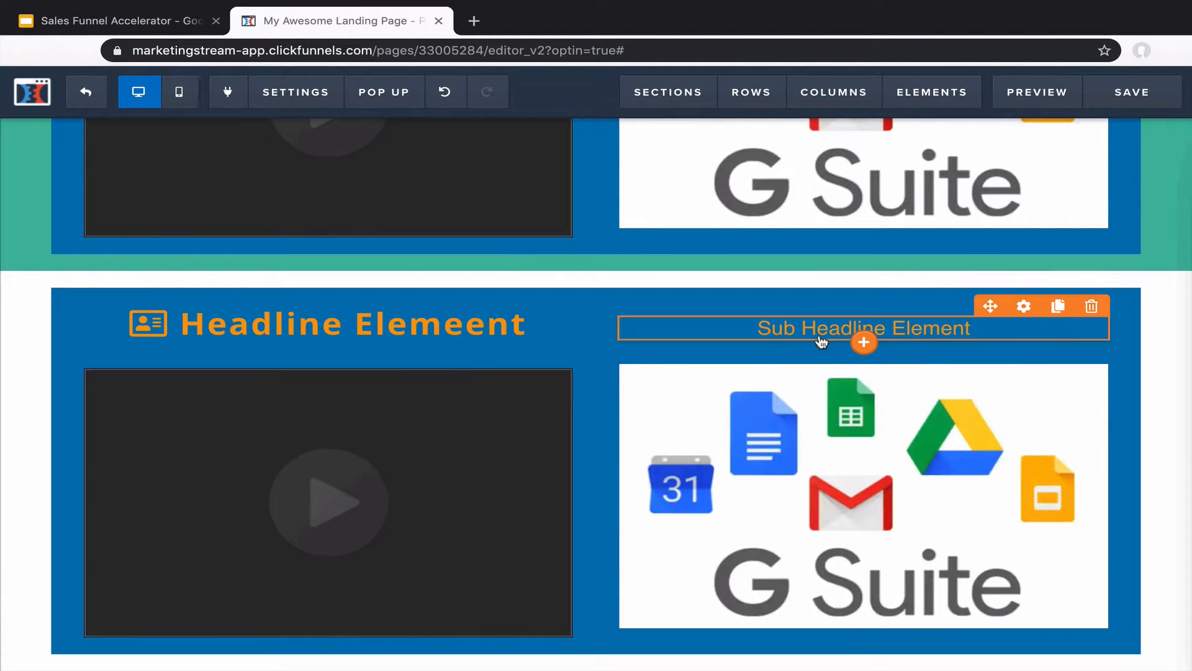
# - Delete the G Suite image from the cloned section and set its two-column row's background color to white
pyautogui.click(1092, 352)
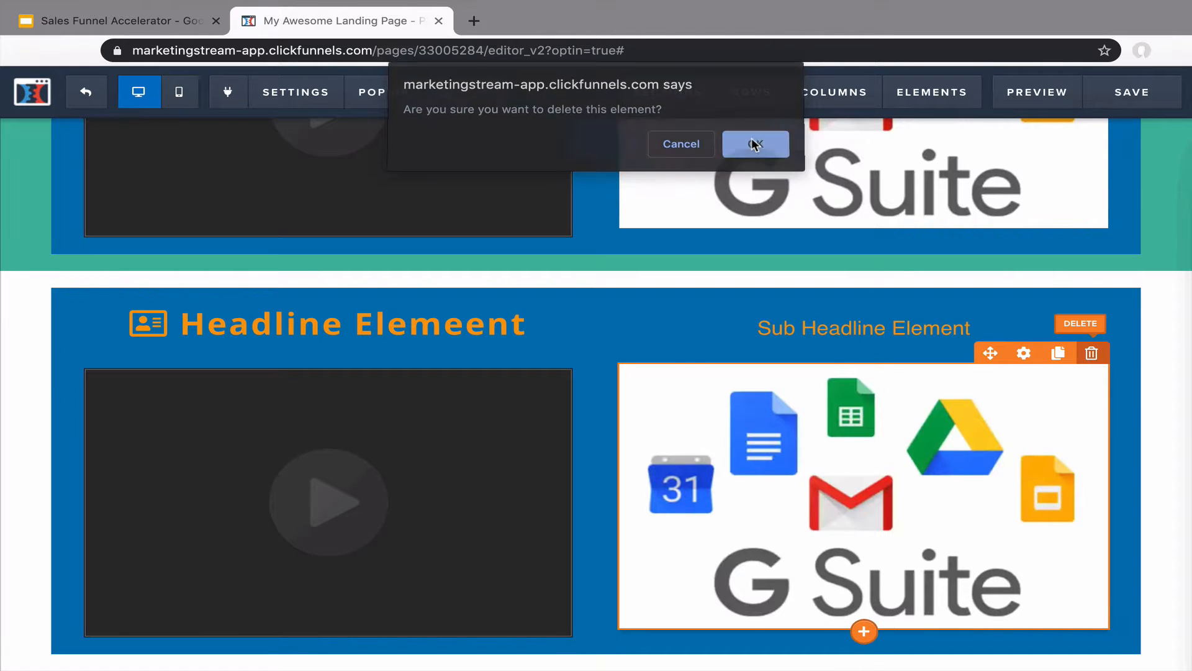
pyautogui.click(752, 139)
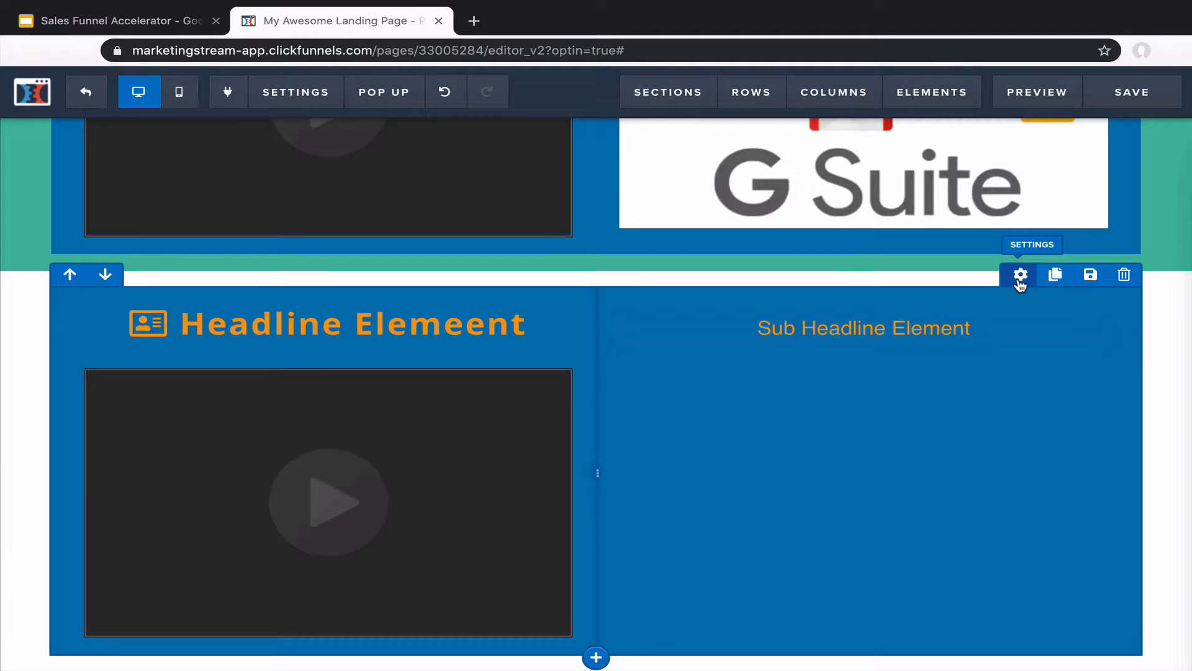
pyautogui.click(1021, 275)
pyautogui.click(1031, 364)
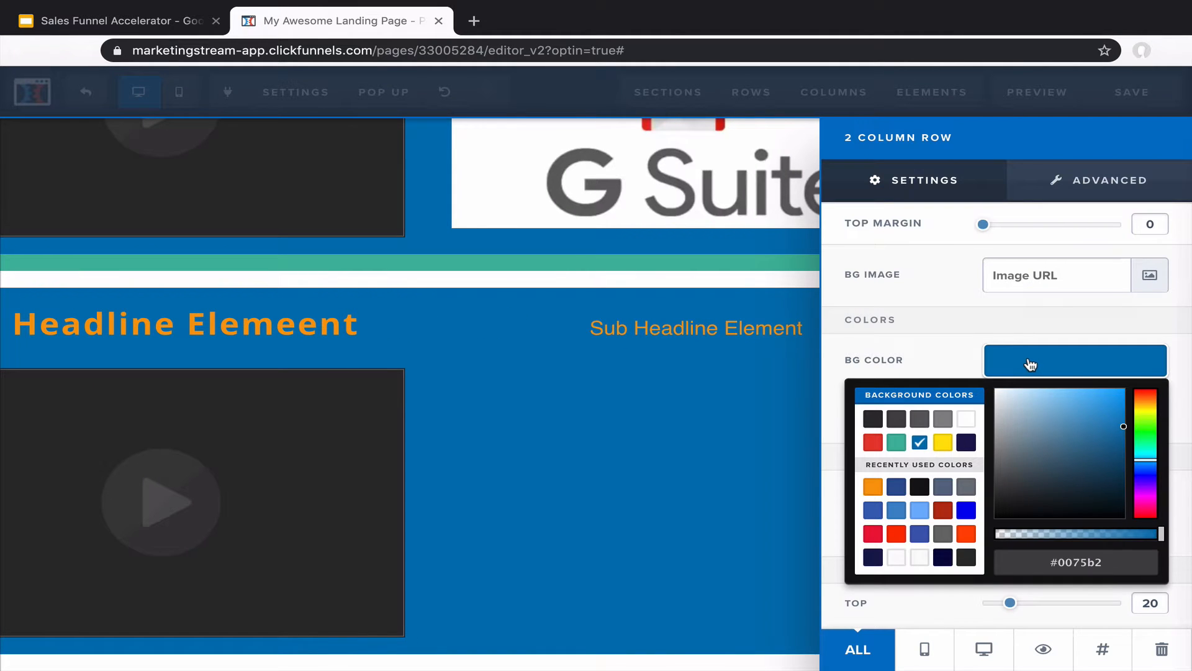
pyautogui.click(966, 421)
pyautogui.click(613, 445)
# - Set the video type to YouTube for the video in the green section, and check the auto play options
pyautogui.scroll(2, 774, 381)
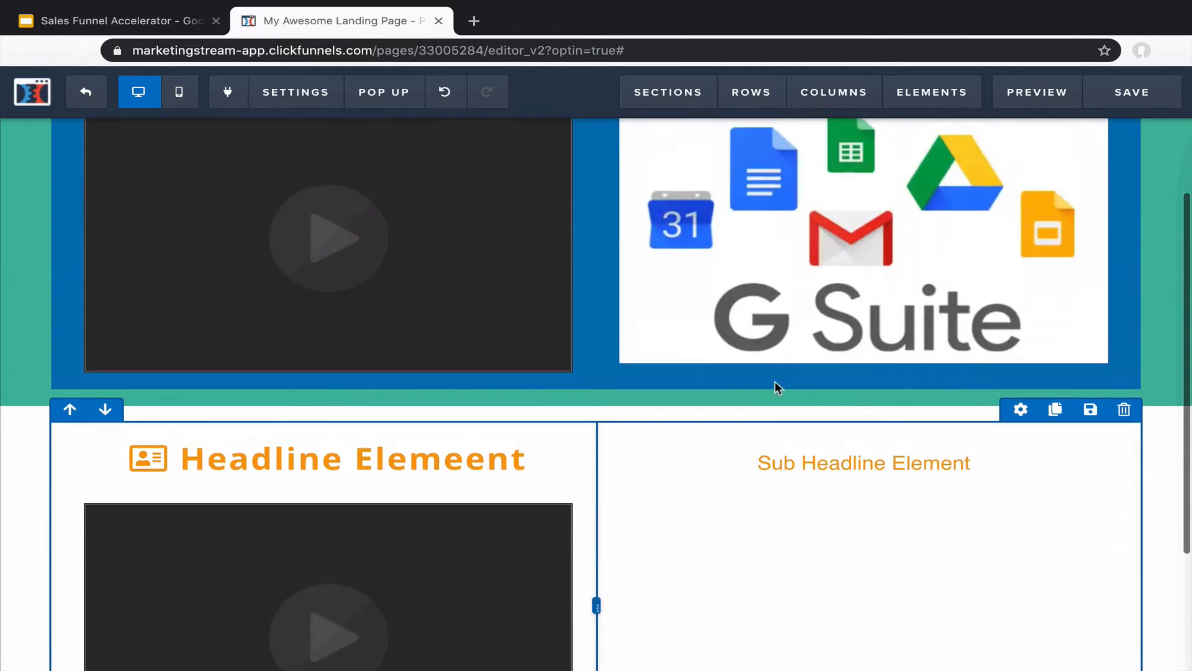
pyautogui.scroll(2, 773, 381)
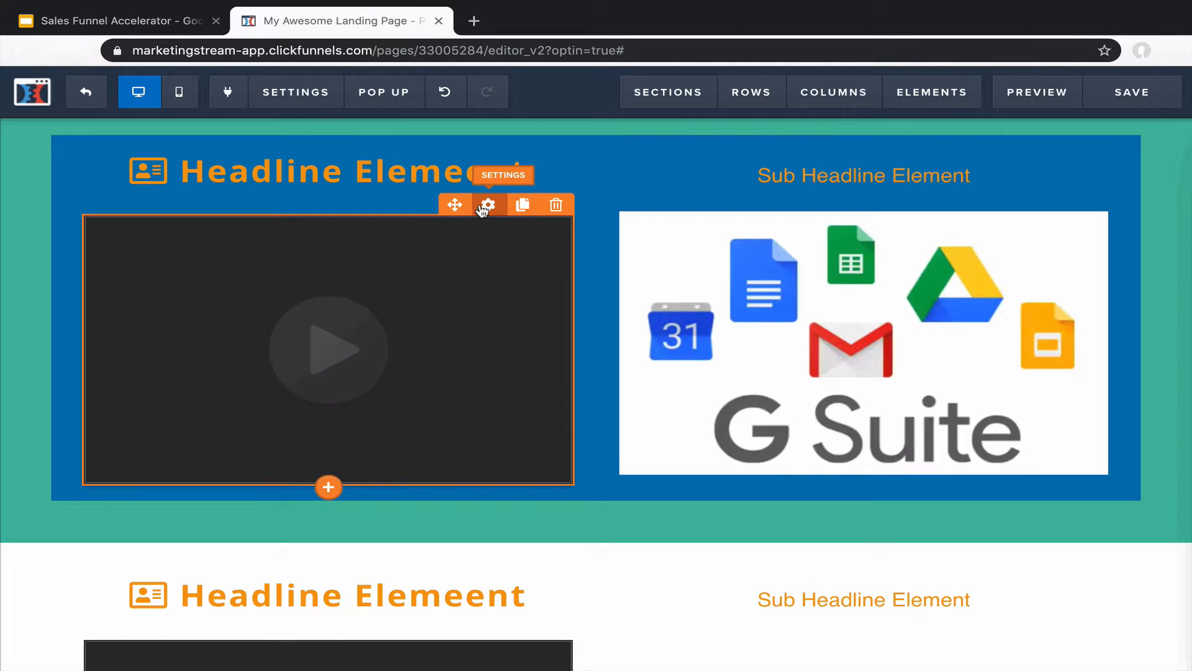
pyautogui.click(488, 204)
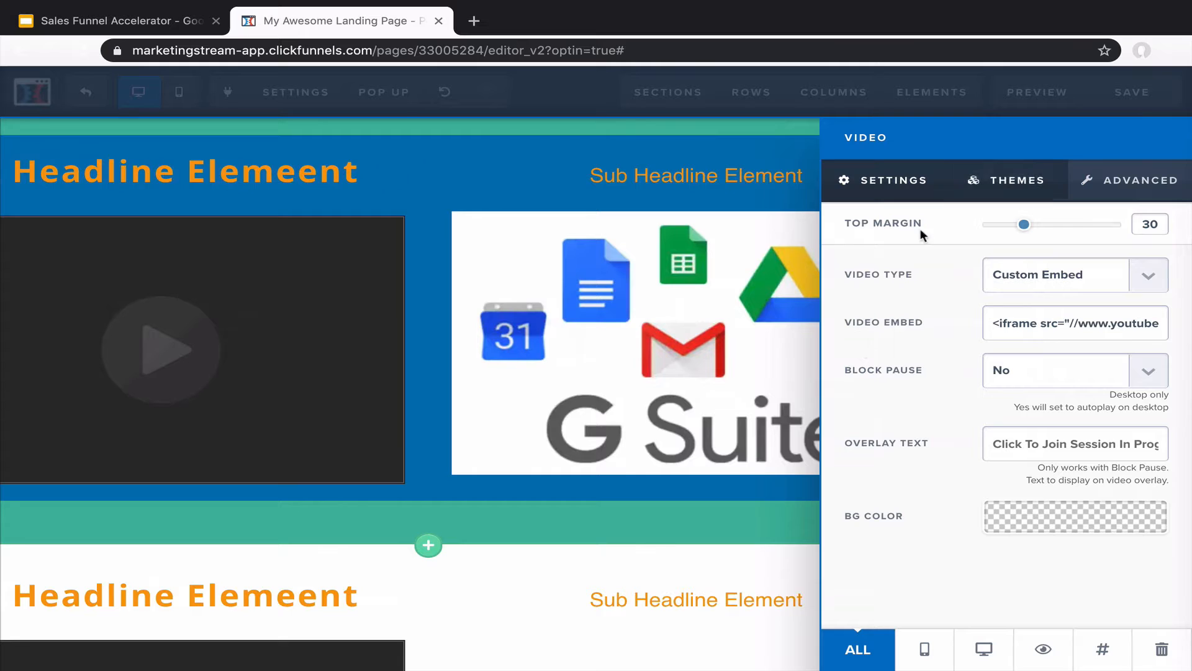
pyautogui.click(1152, 284)
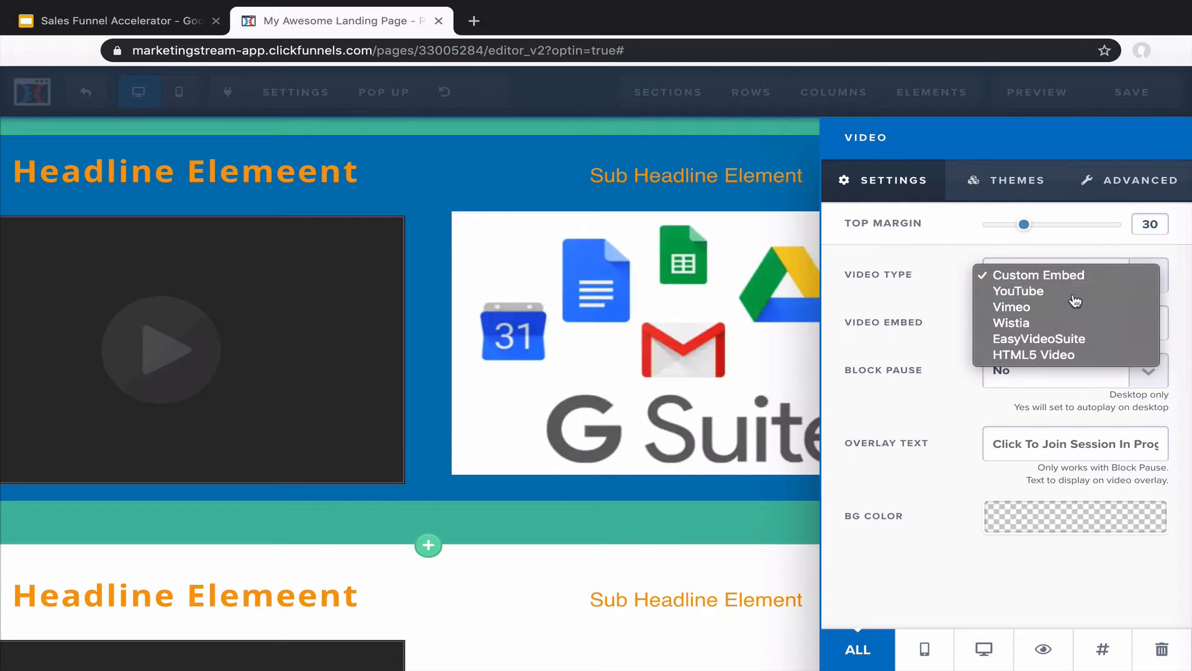
pyautogui.click(1075, 301)
pyautogui.click(1112, 276)
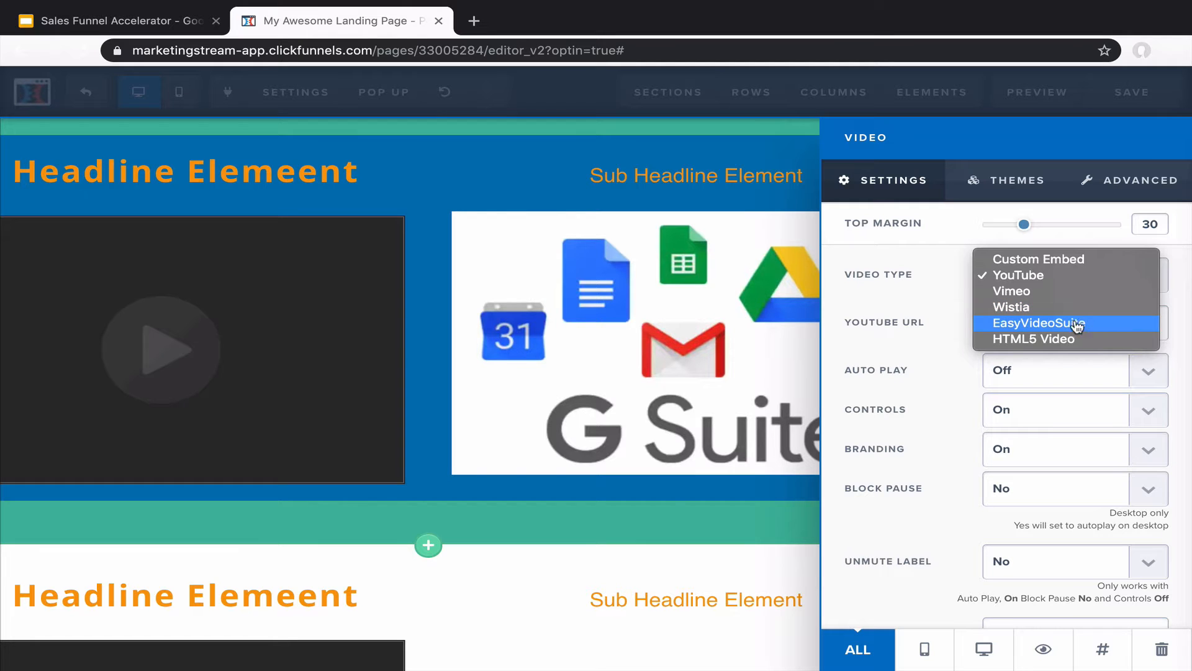
pyautogui.click(931, 275)
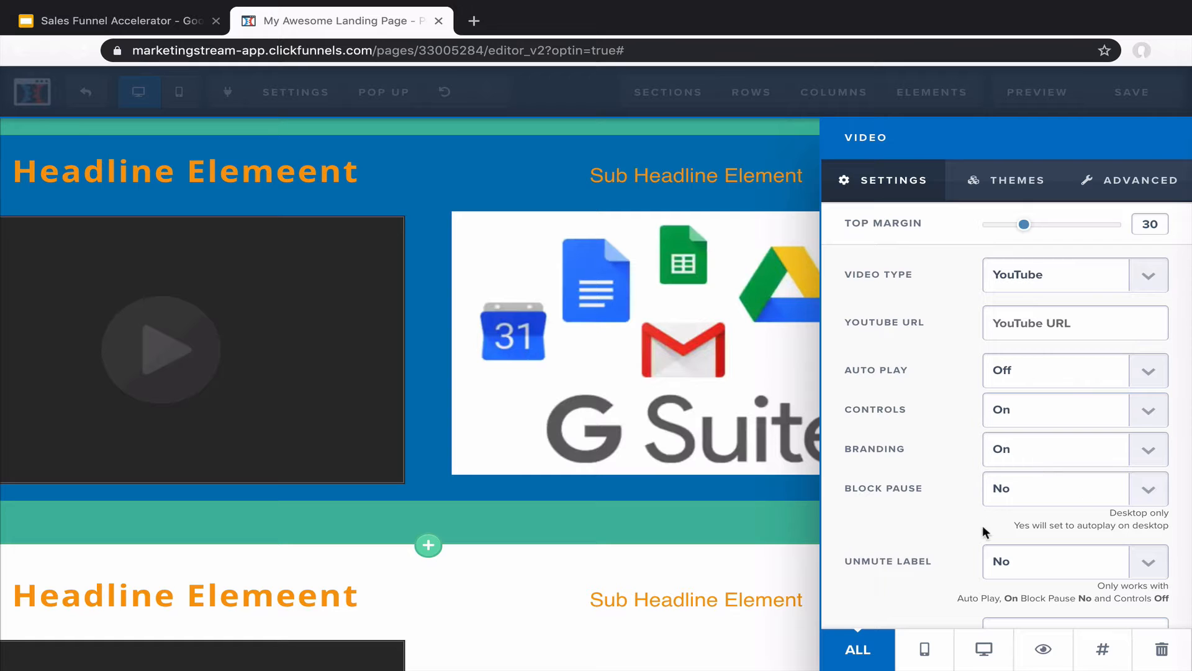
pyautogui.click(1003, 386)
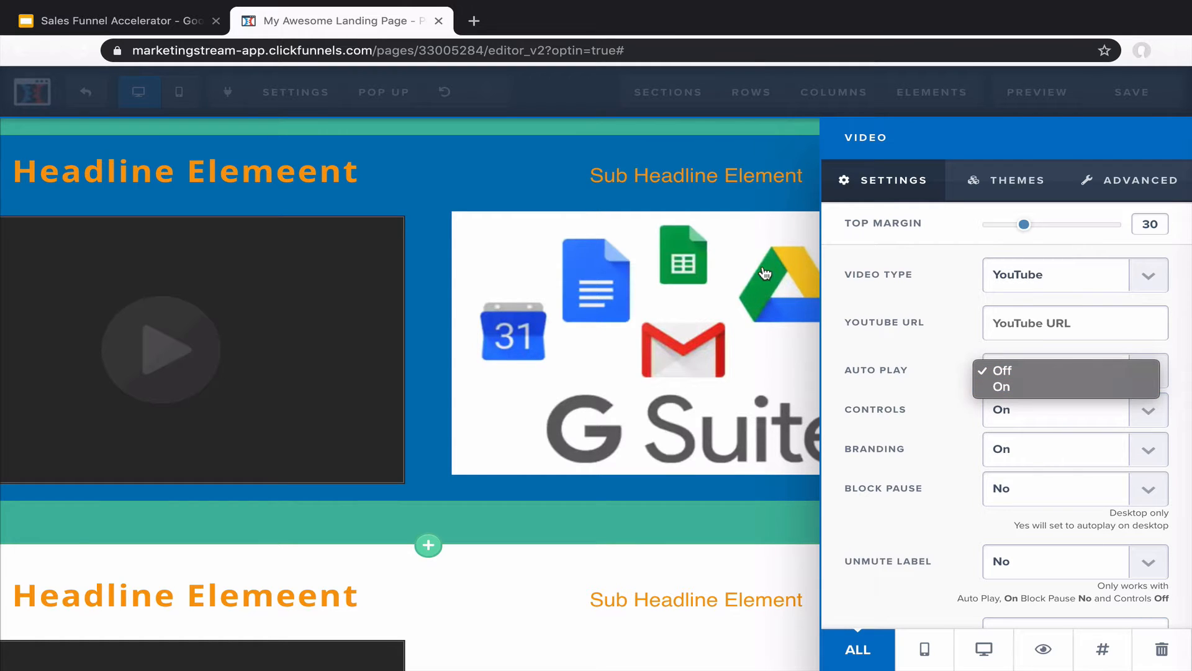
pyautogui.click(695, 285)
pyautogui.click(668, 138)
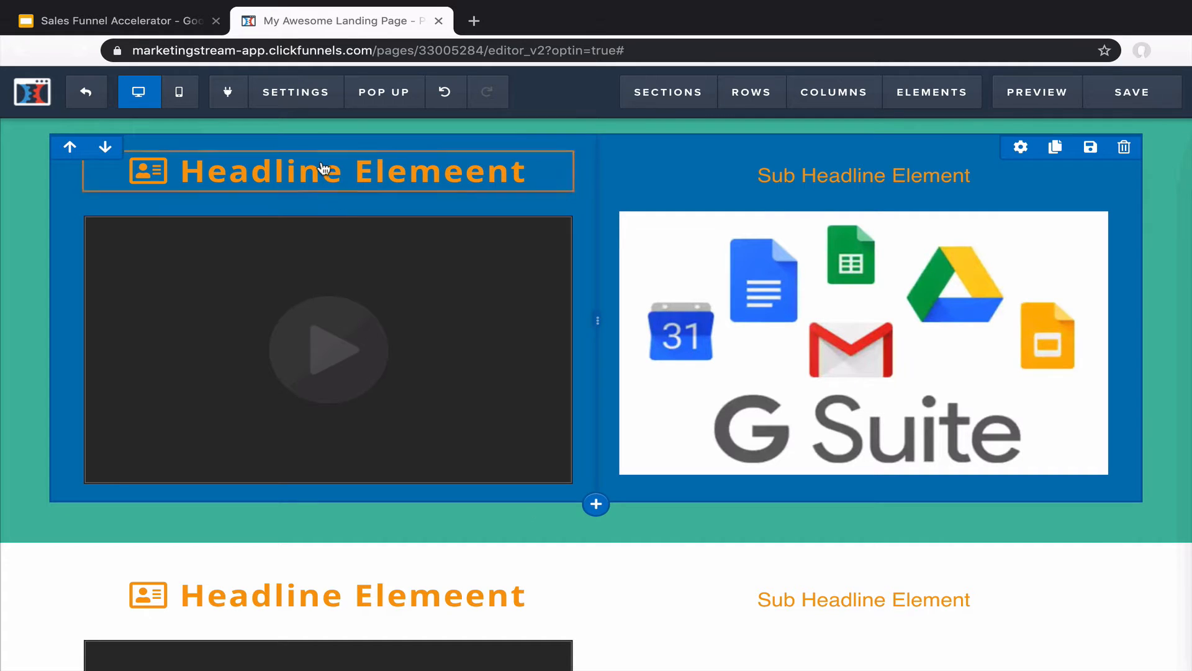
# - Add a button element between the headline and the video in the green section
pyautogui.click(328, 195)
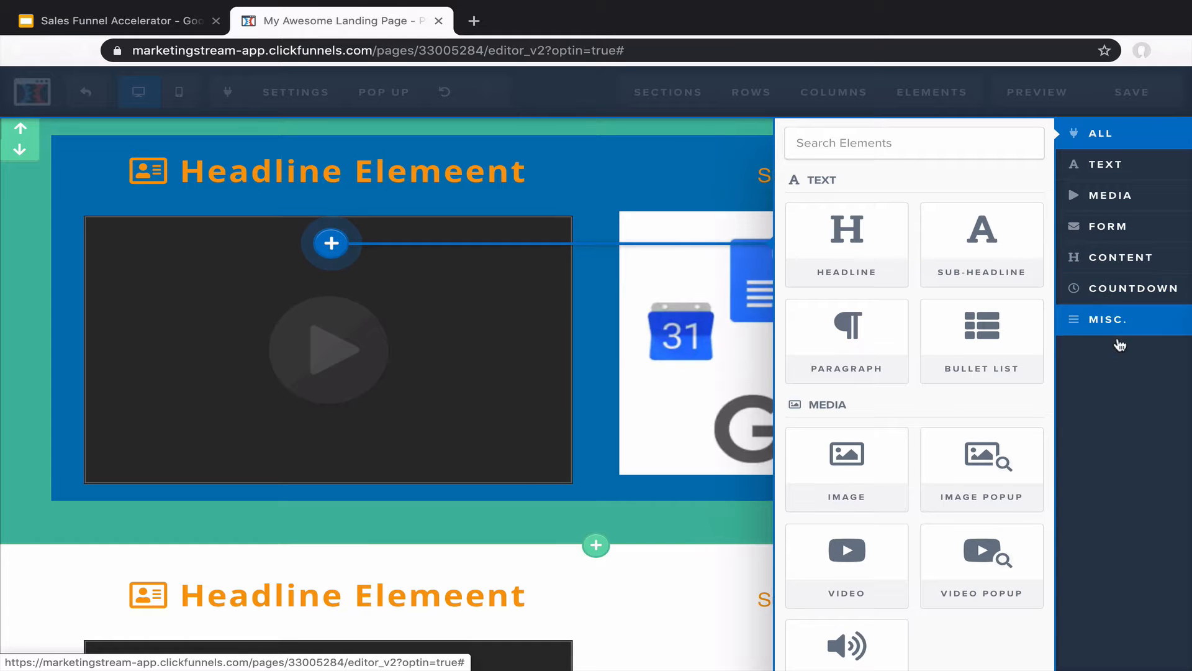
pyautogui.scroll(-3, 879, 493)
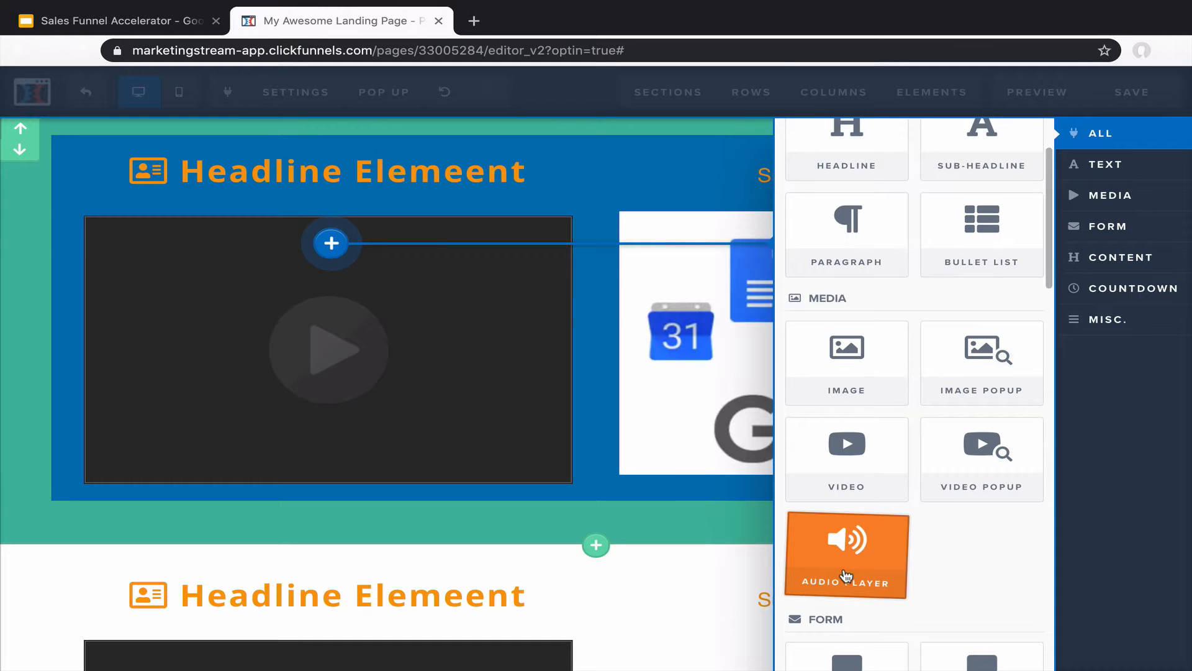
pyautogui.scroll(-3, 846, 575)
pyautogui.scroll(-2, 846, 574)
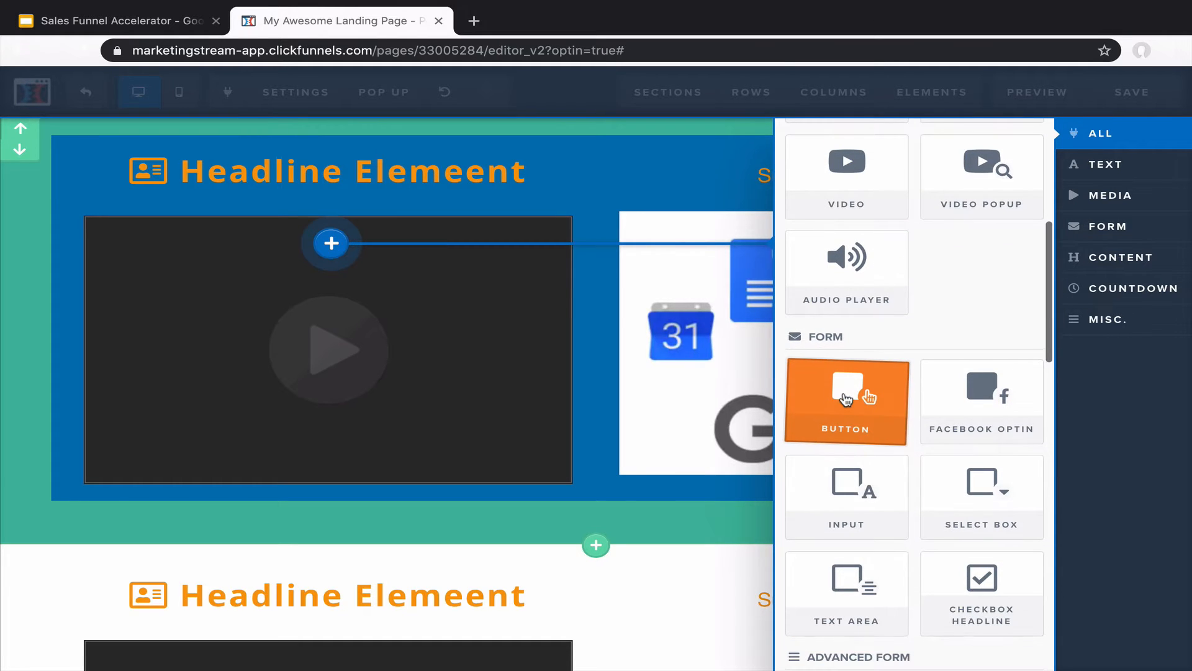
pyautogui.moveTo(846, 399); pyautogui.dragTo(841, 399)
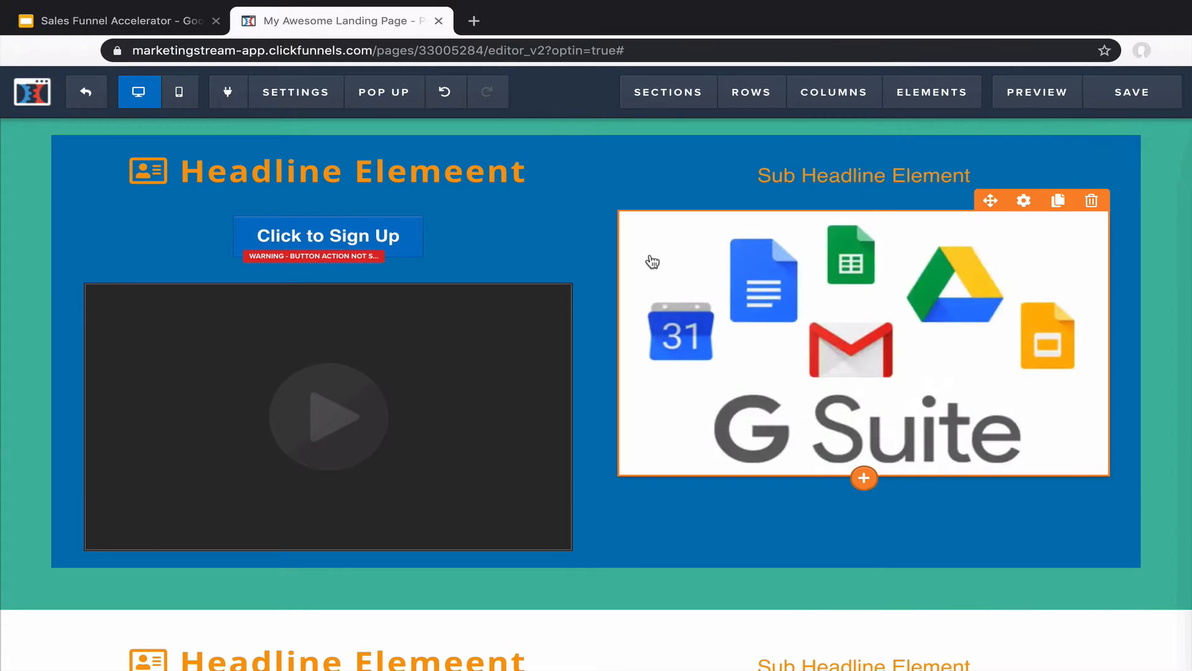
# - Look at the available actions for the Click to Sign Up button, then close its settings
pyautogui.click(366, 236)
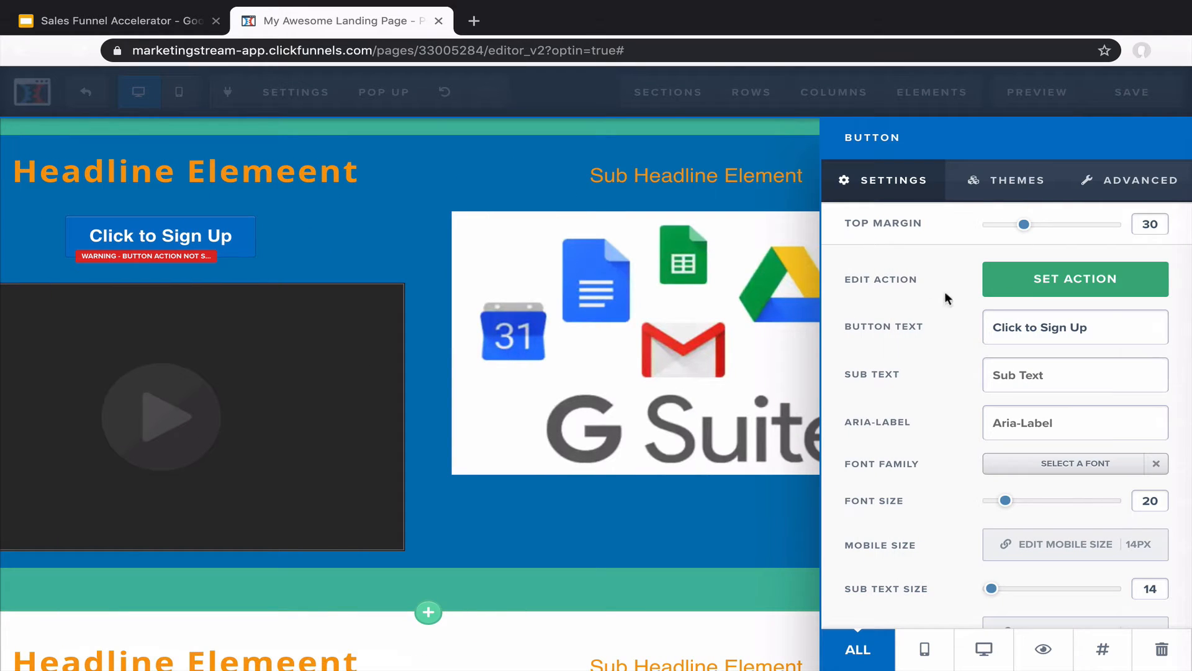
pyautogui.click(1001, 285)
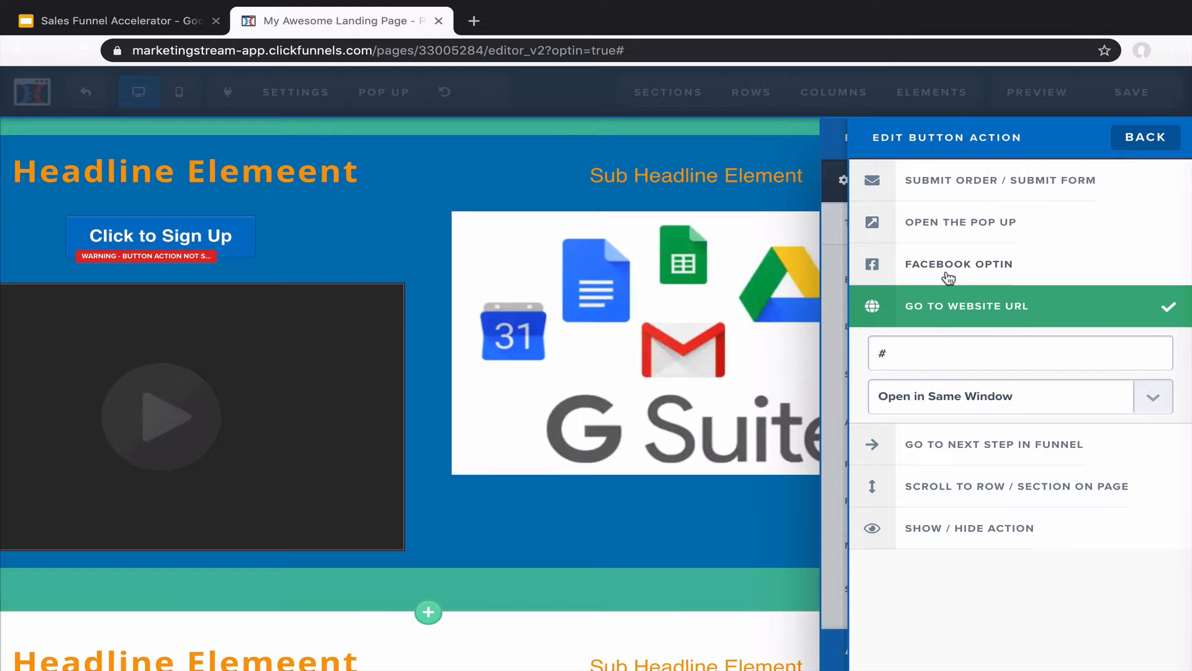
pyautogui.click(1148, 138)
pyautogui.click(728, 196)
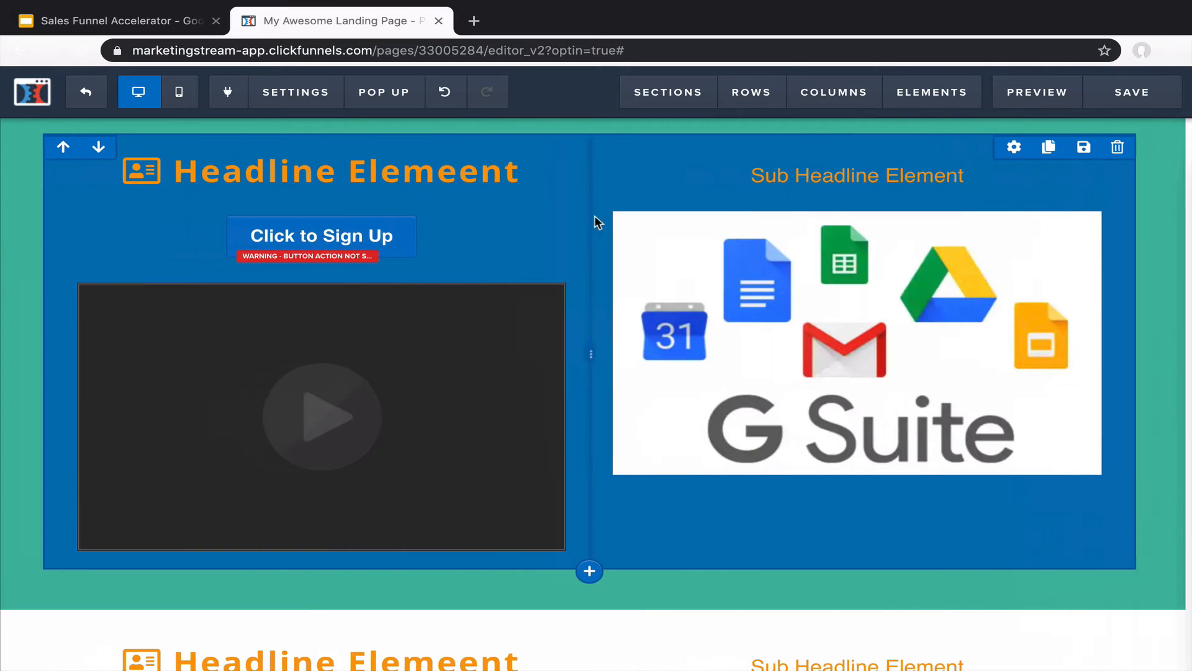
# - Add a Countdown 2.0 element below the Click to Sign Up button and review its date and expiry settings
pyautogui.click(331, 310)
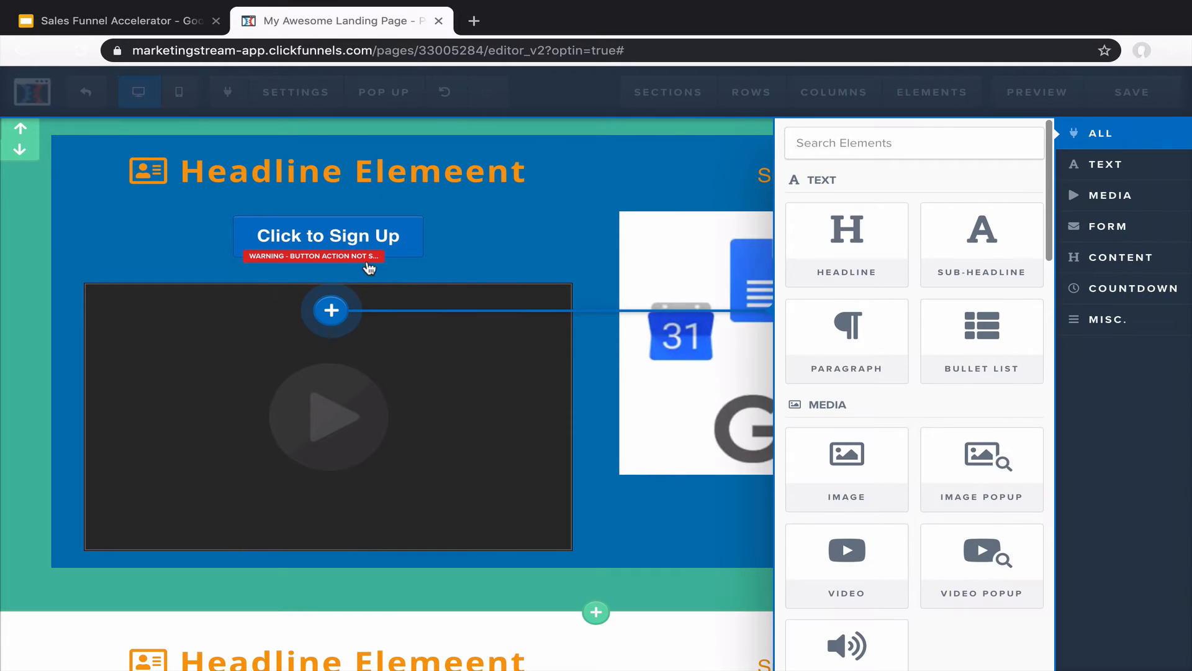
pyautogui.scroll(-2, 936, 497)
pyautogui.scroll(-5, 936, 498)
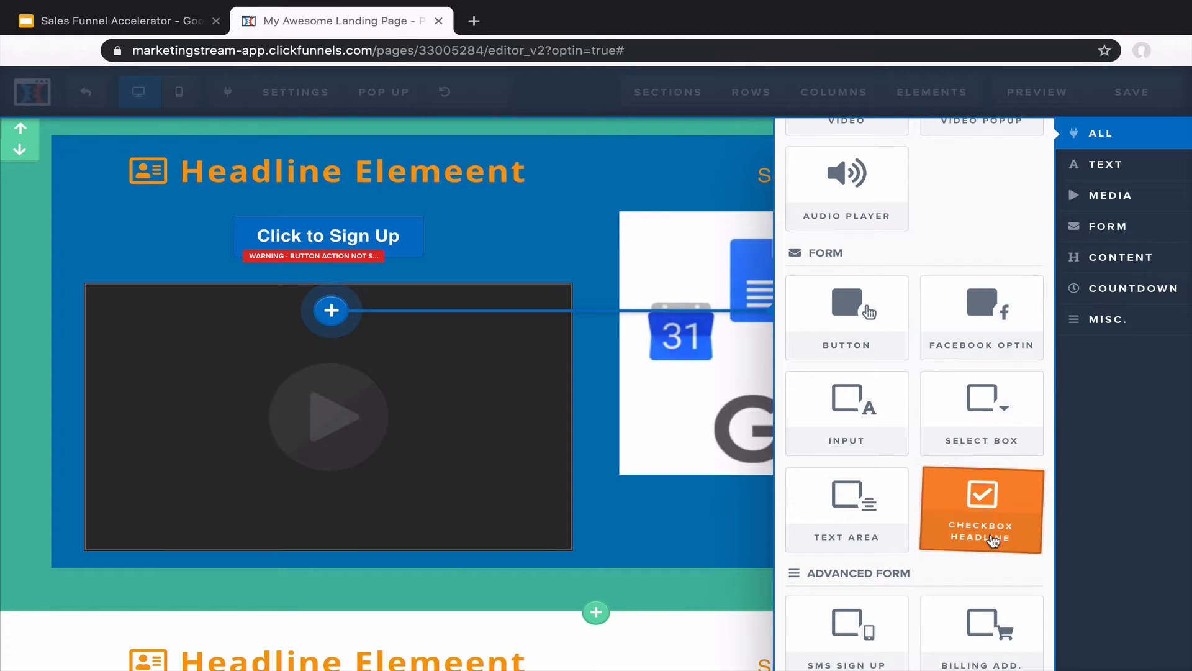
pyautogui.scroll(-4, 936, 552)
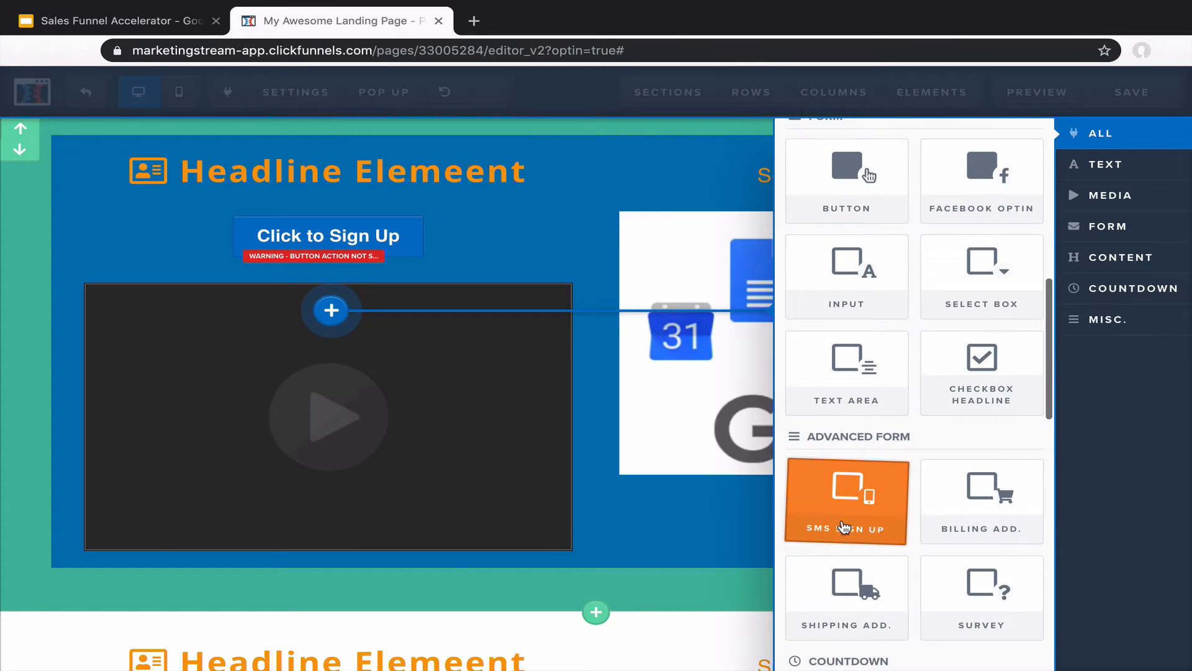
pyautogui.scroll(-3, 850, 515)
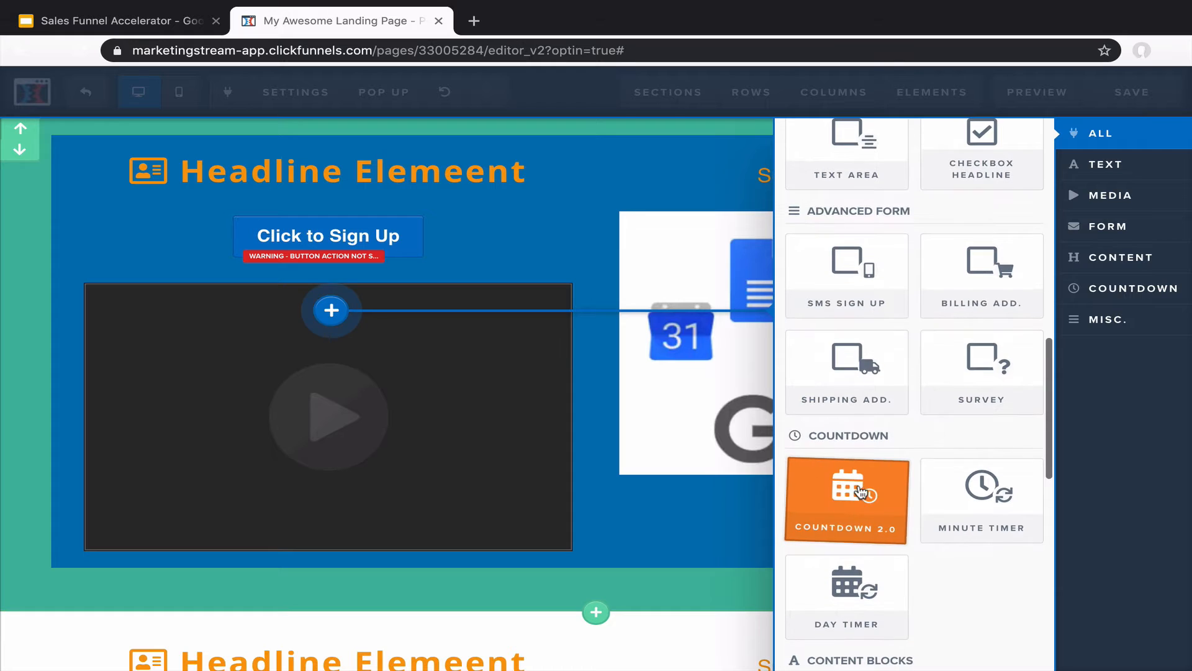
pyautogui.click(860, 492)
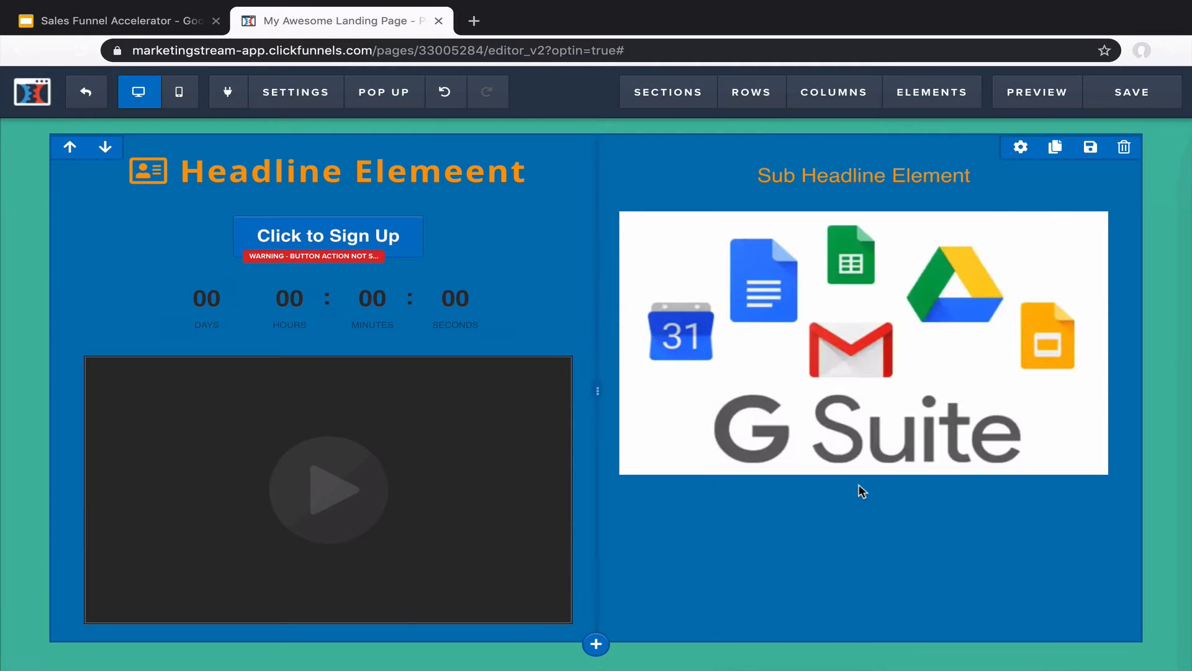
pyautogui.click(388, 308)
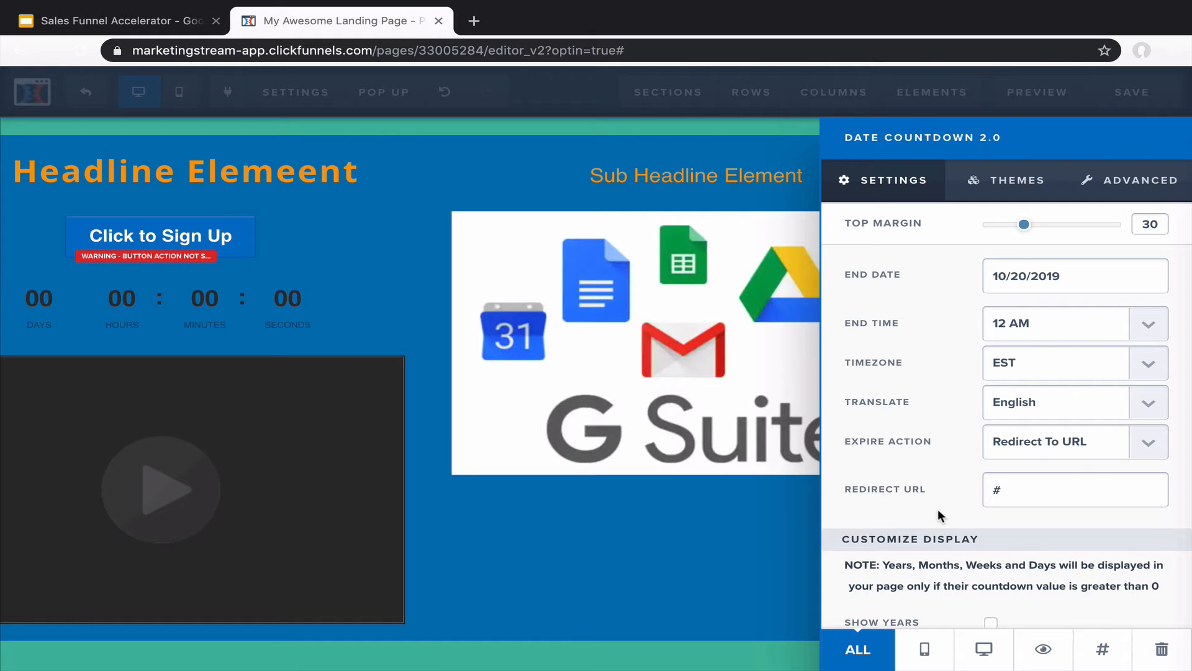
pyautogui.click(675, 412)
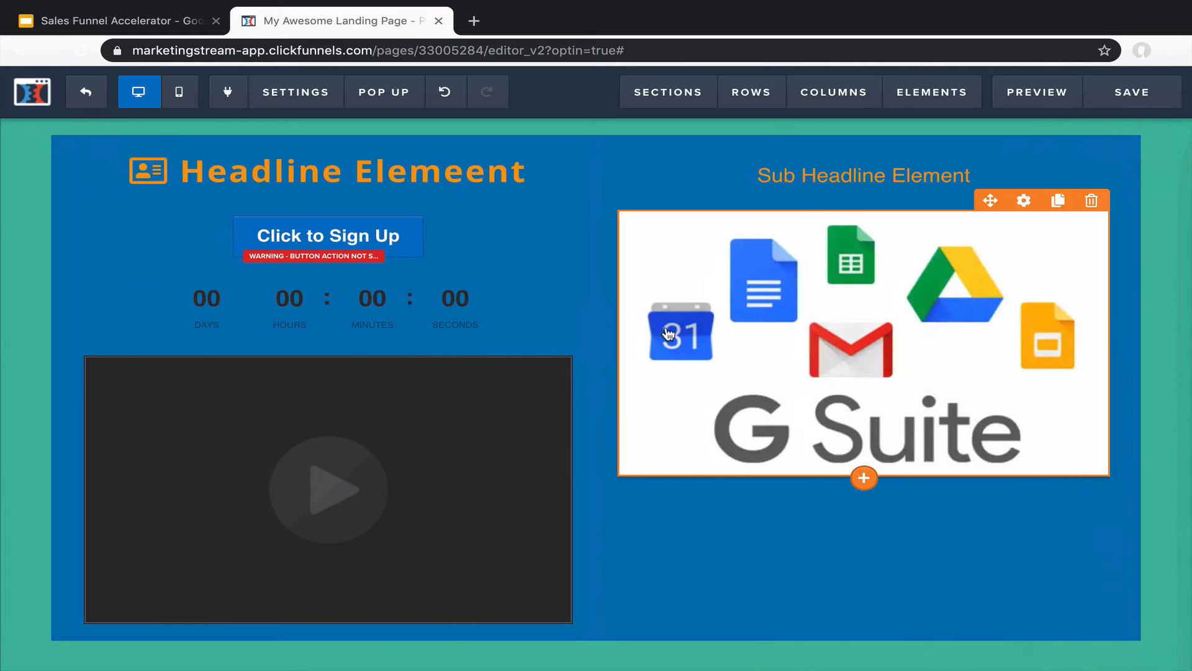
# - Add a navigation element between the sub-headline and the G Suite image
pyautogui.click(865, 191)
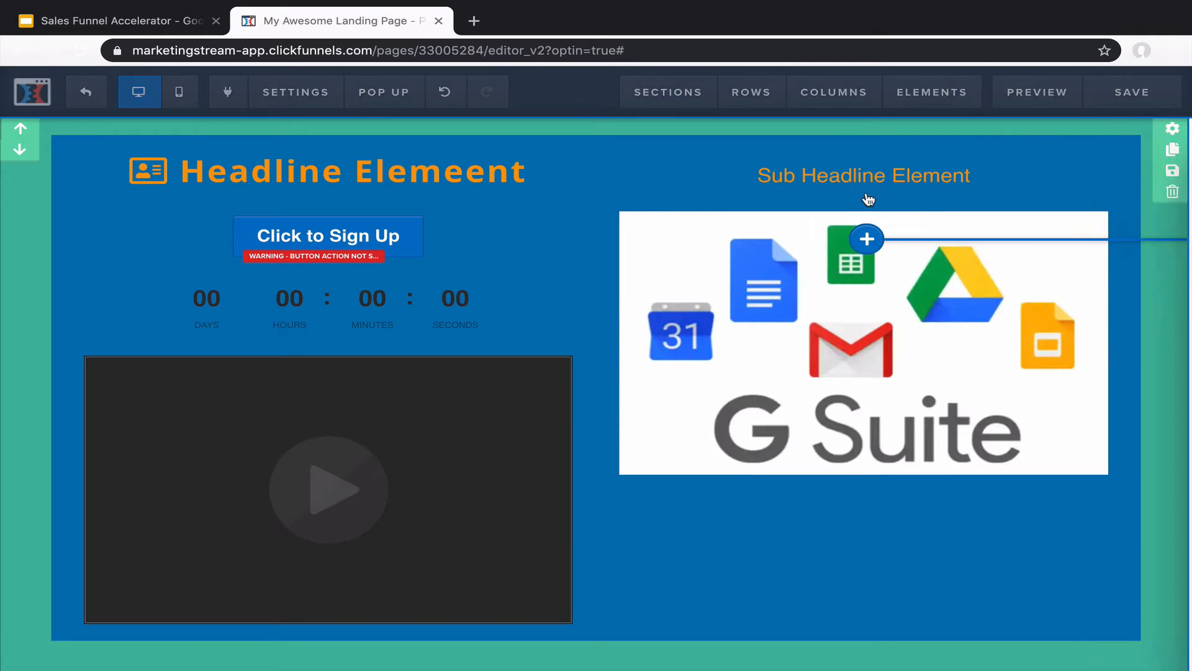
pyautogui.scroll(-3, 933, 461)
pyautogui.scroll(-10, 933, 462)
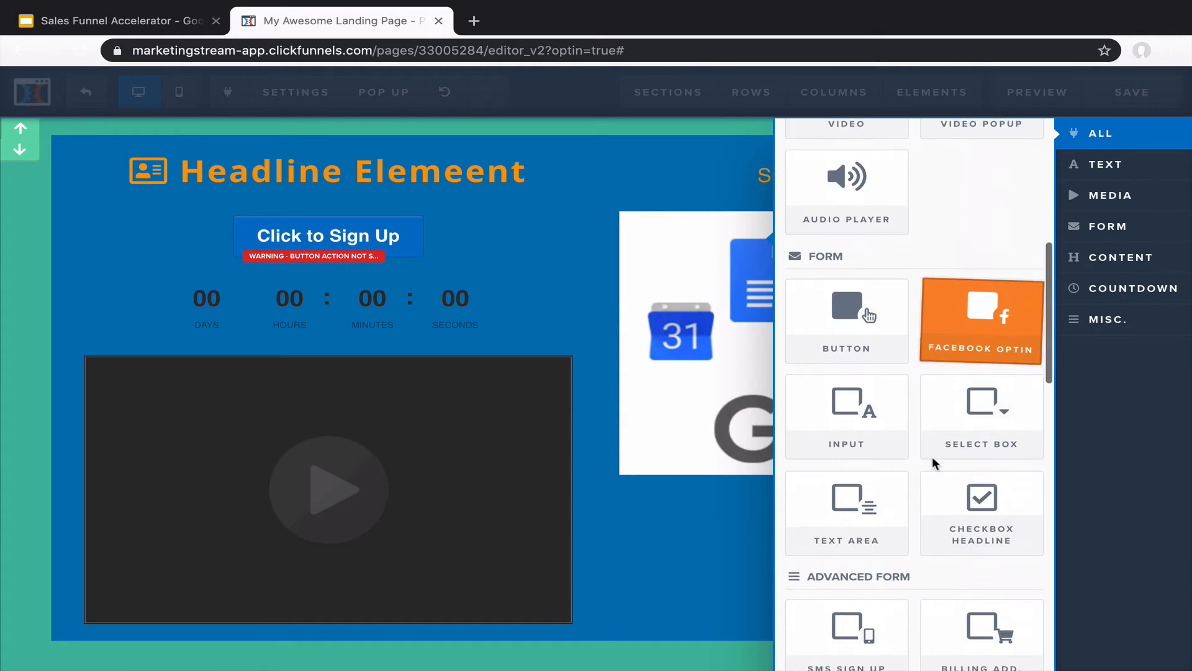
pyautogui.scroll(-1, 922, 490)
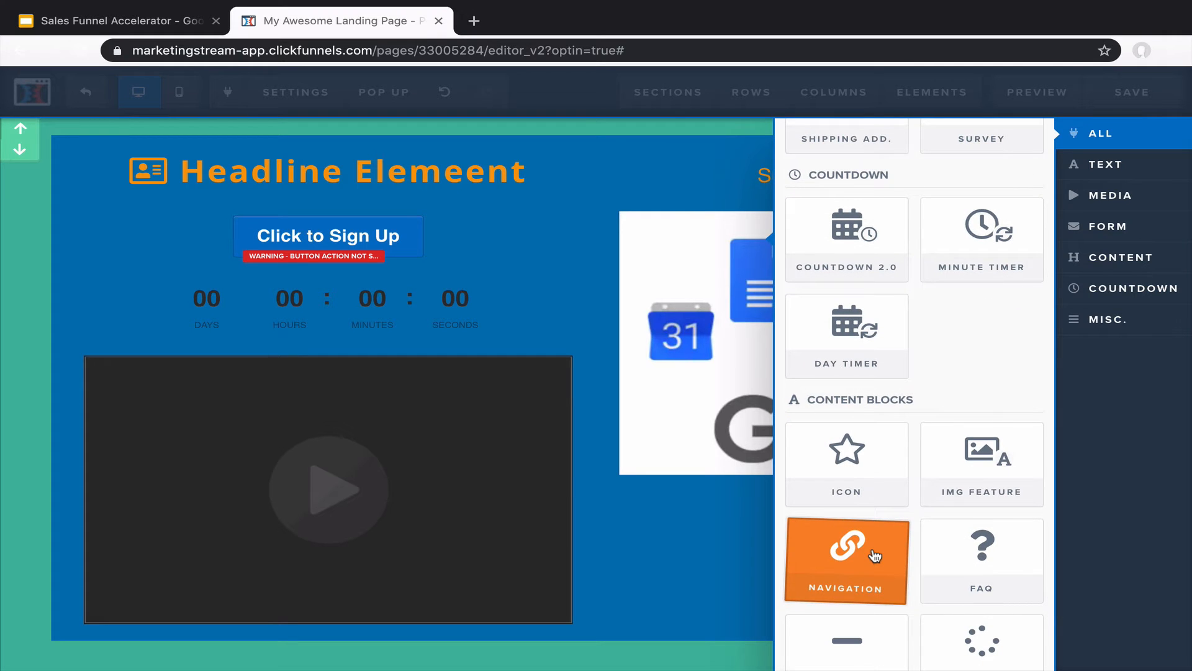
pyautogui.scroll(-1, 876, 556)
pyautogui.click(843, 469)
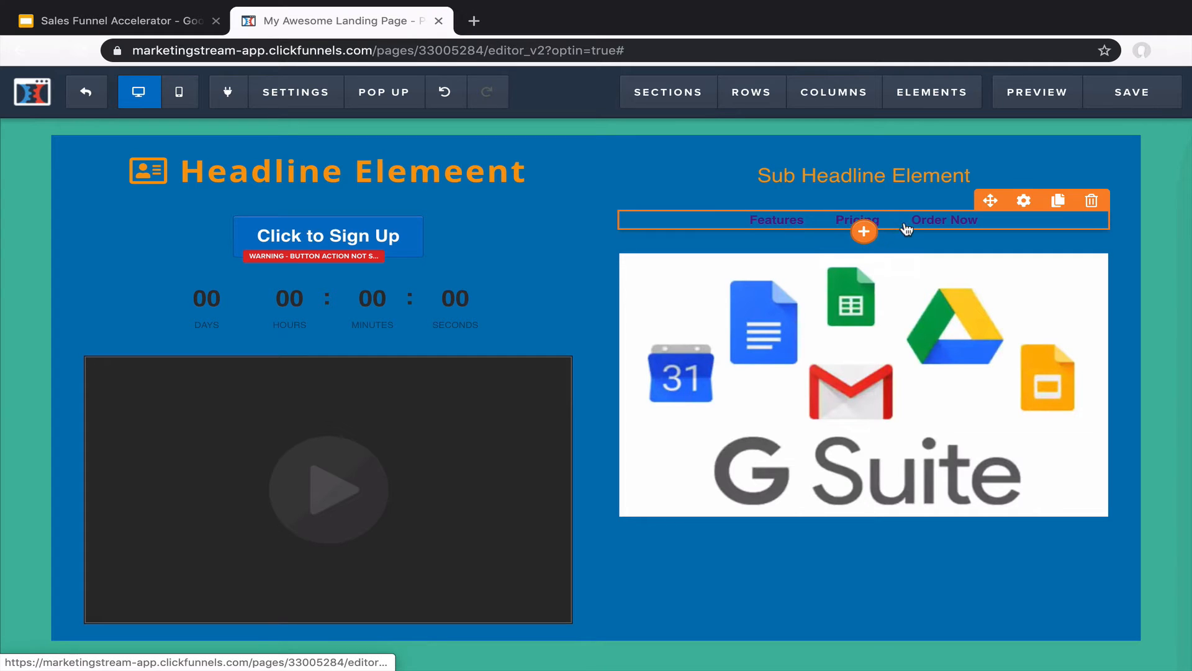
# - Review the link URL actions and link target options of the navigation element, then close its settings
pyautogui.click(906, 229)
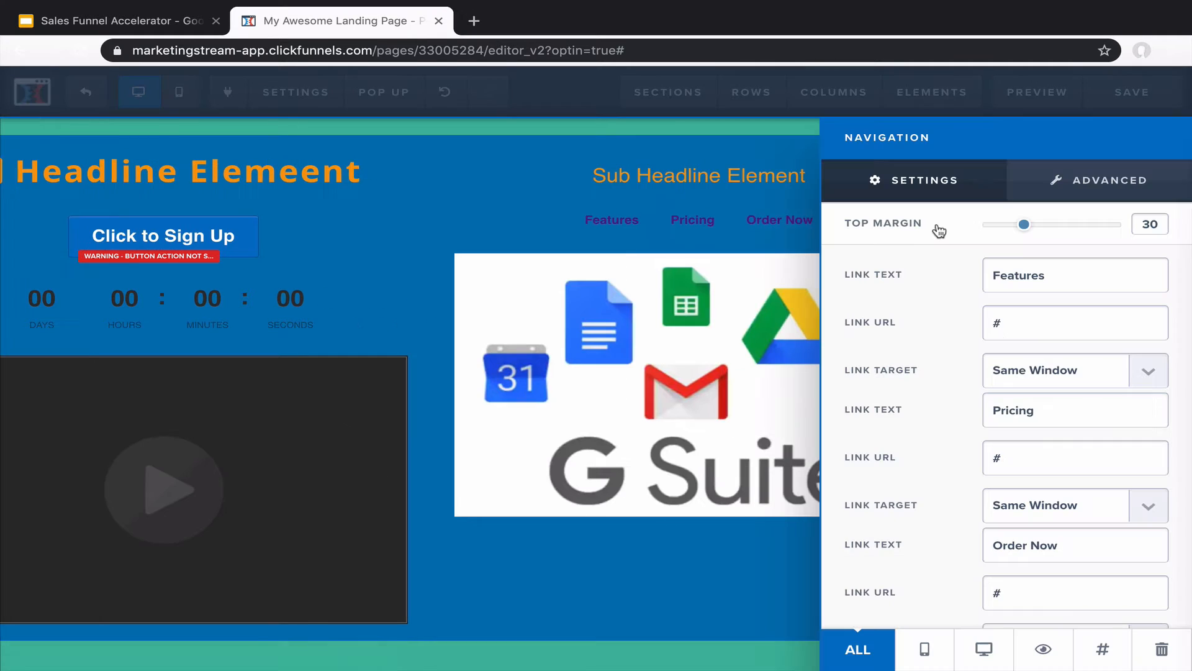
pyautogui.click(1024, 328)
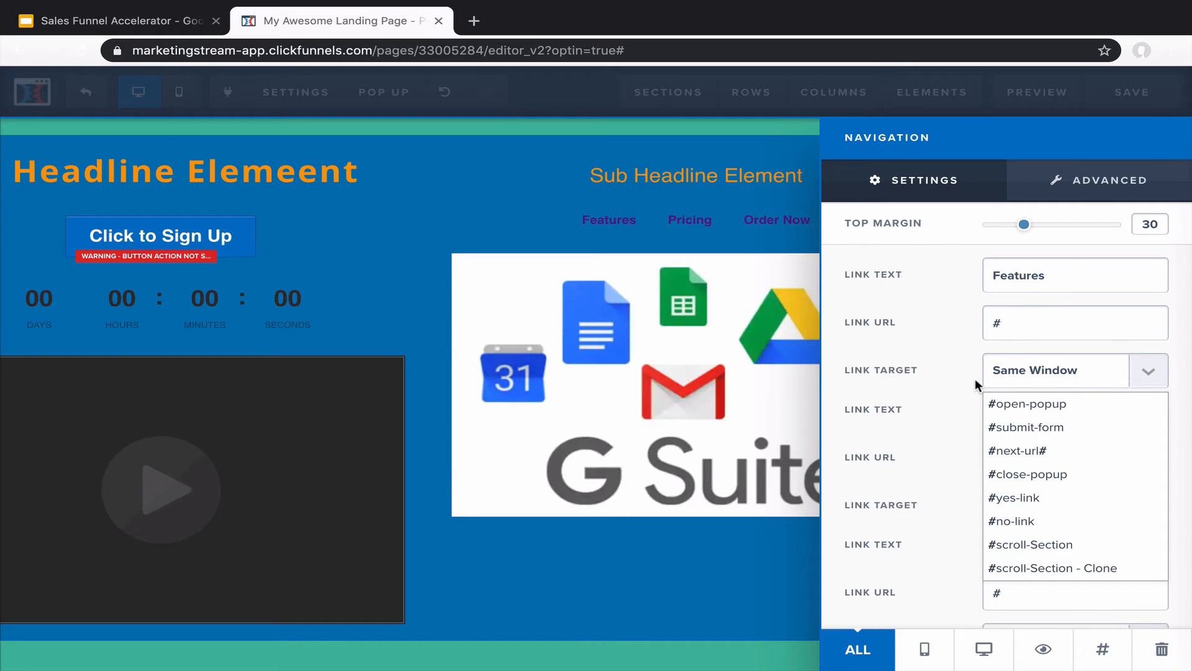
pyautogui.scroll(-1, 1019, 367)
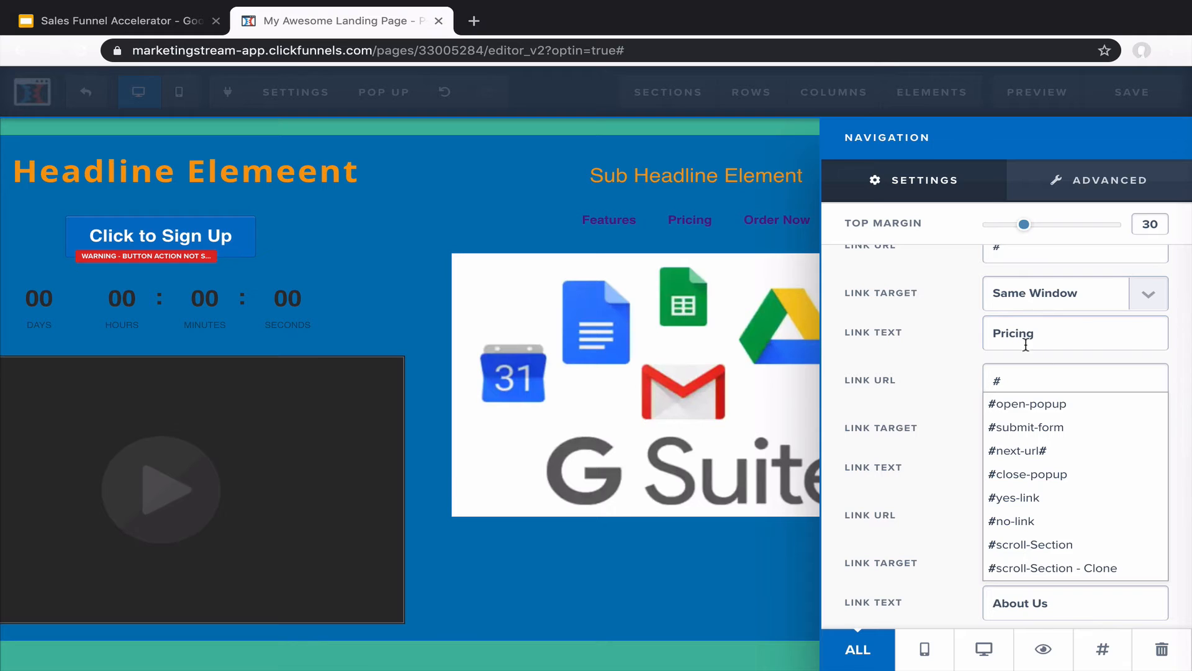
pyautogui.click(1024, 301)
pyautogui.click(1027, 298)
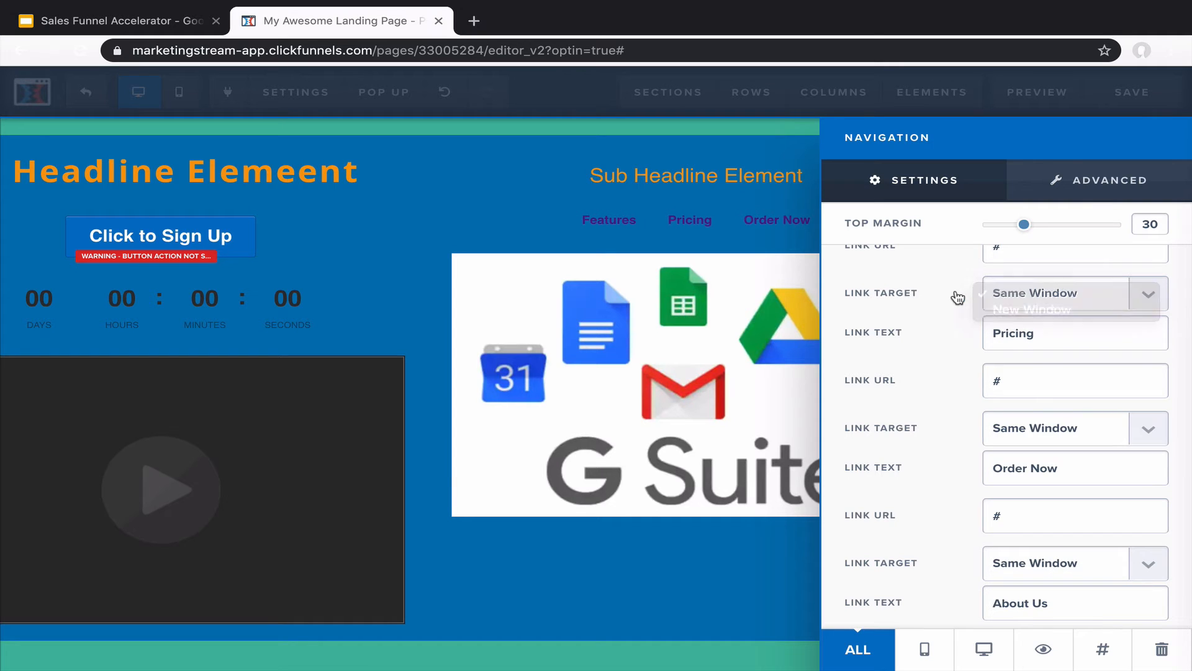
pyautogui.scroll(1, 964, 274)
pyautogui.click(751, 221)
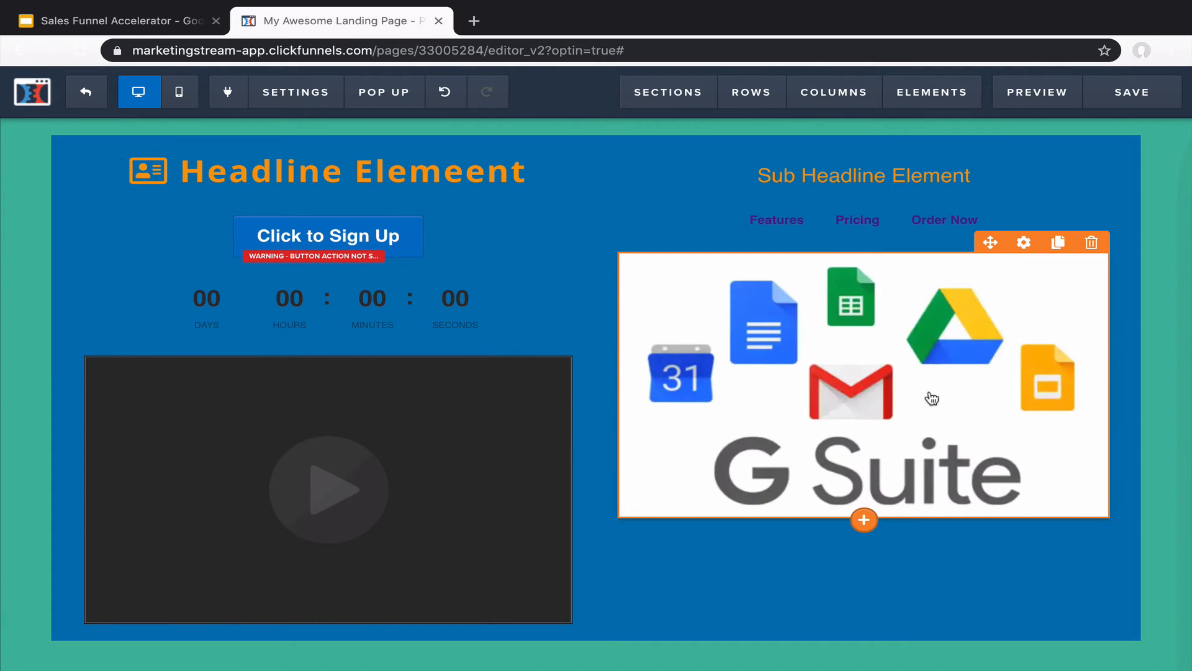
pyautogui.scroll(-4, 652, 451)
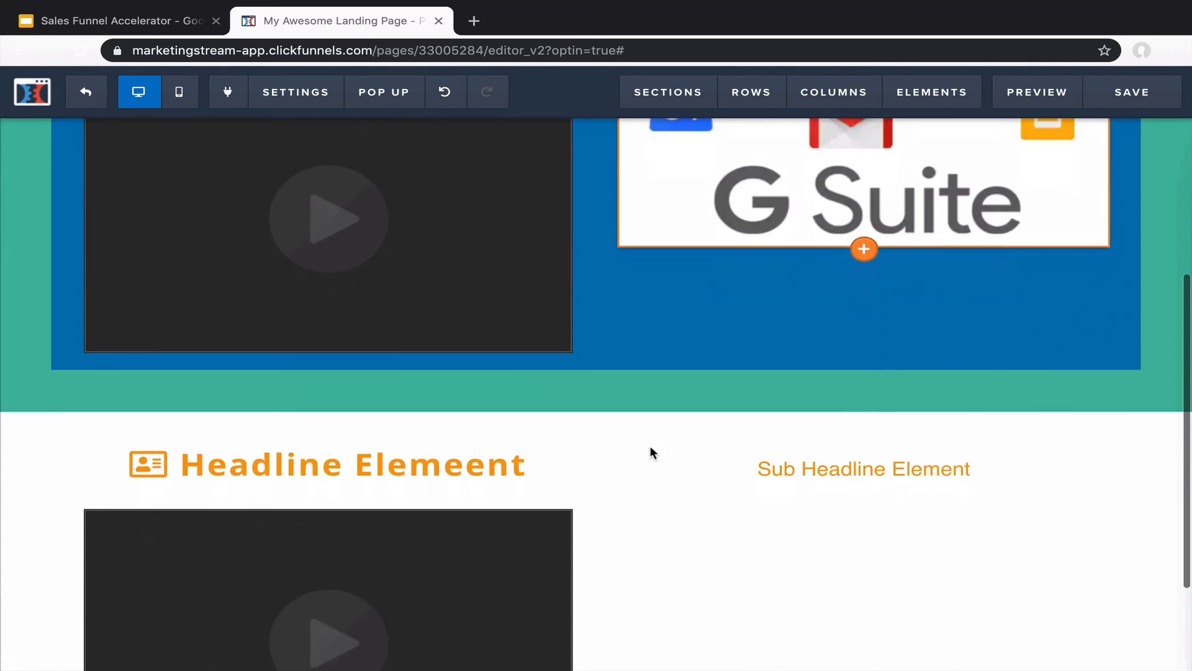
pyautogui.scroll(-3, 652, 452)
pyautogui.scroll(7, 652, 453)
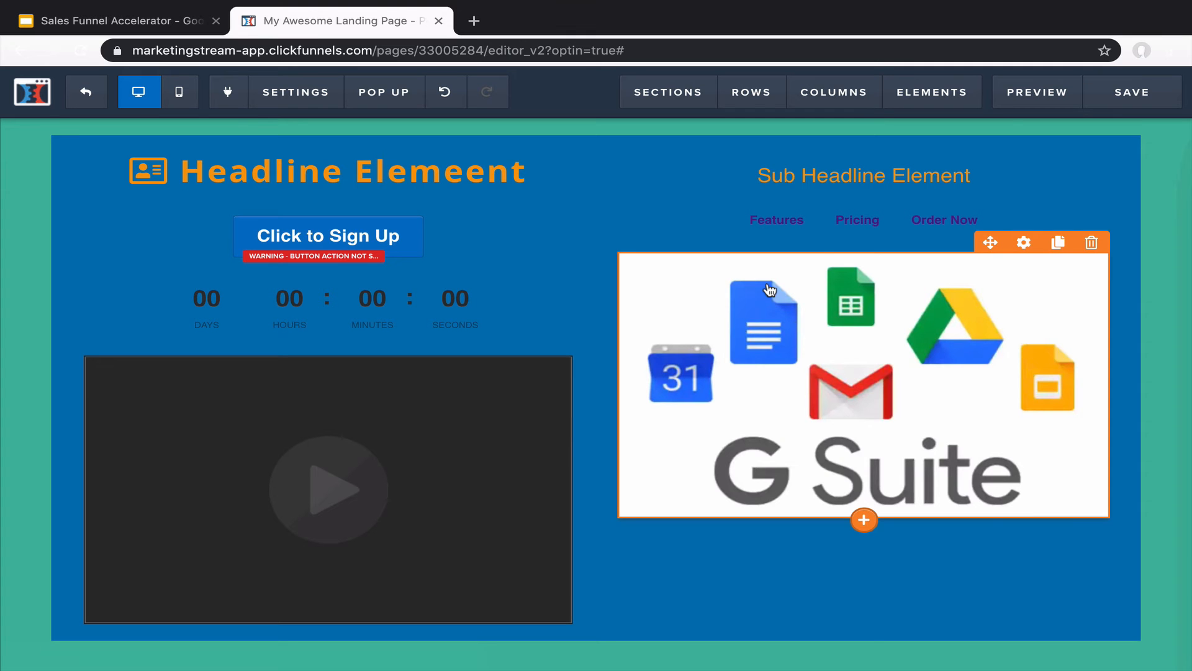
pyautogui.scroll(-7, 862, 438)
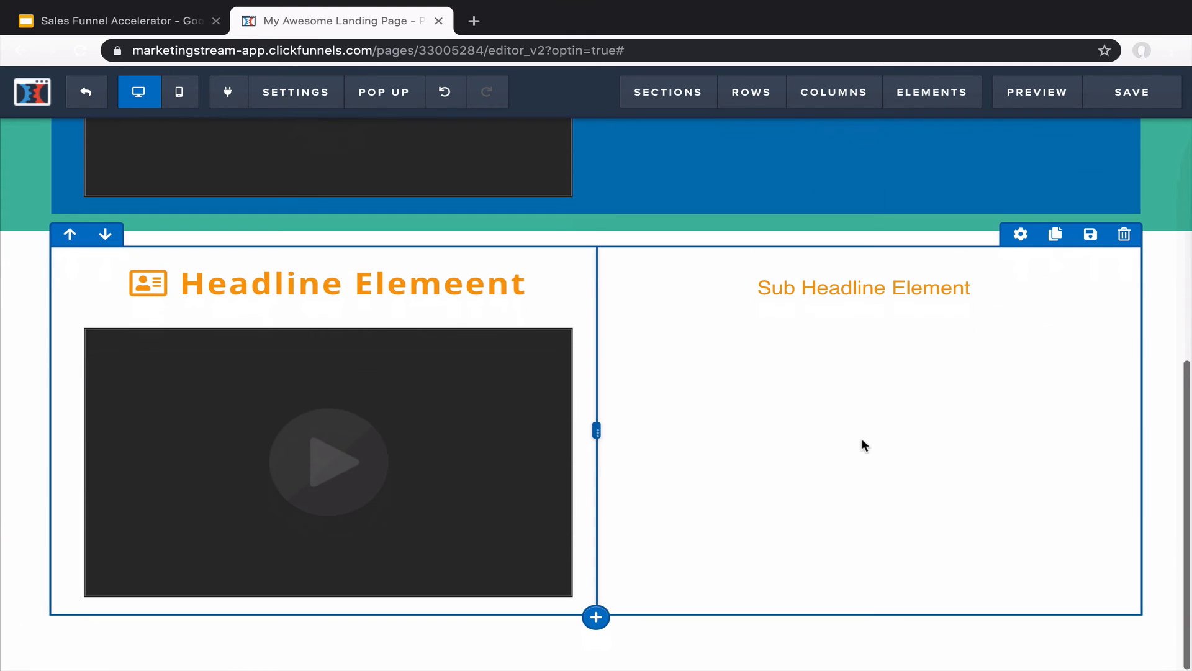
pyautogui.scroll(7, 862, 438)
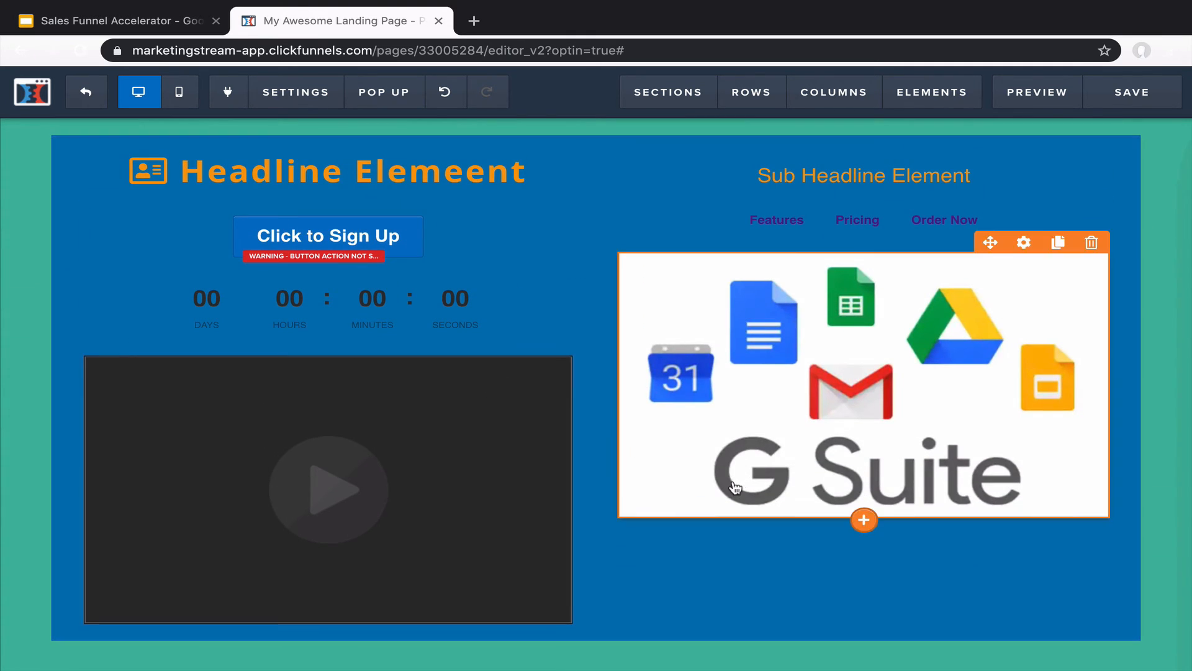
# - Exit the landing page editor without saving and open the Control version of the Squeeze Page for editing
pyautogui.click(85, 91)
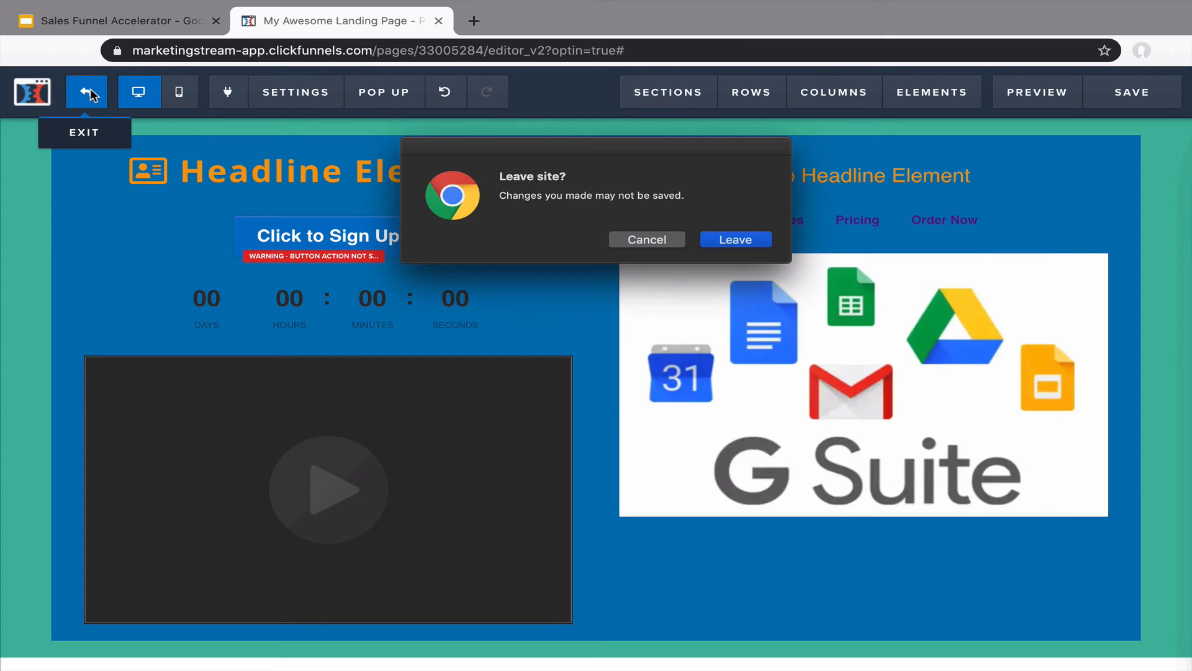
pyautogui.click(722, 241)
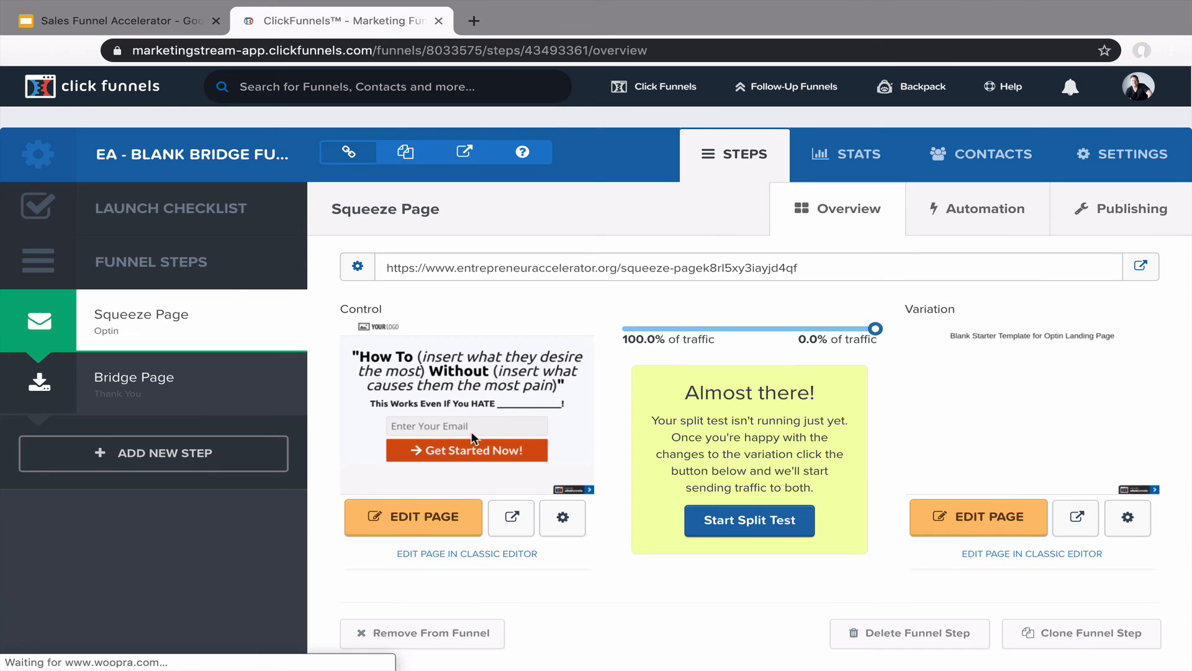
pyautogui.click(396, 520)
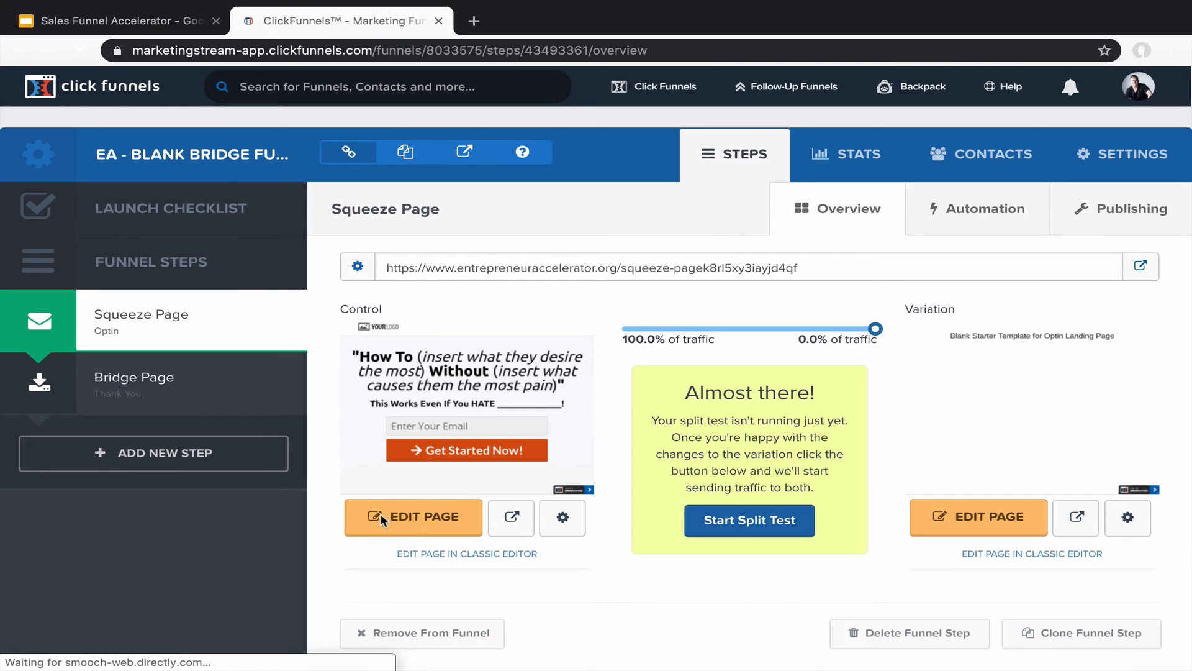
pyautogui.click(413, 516)
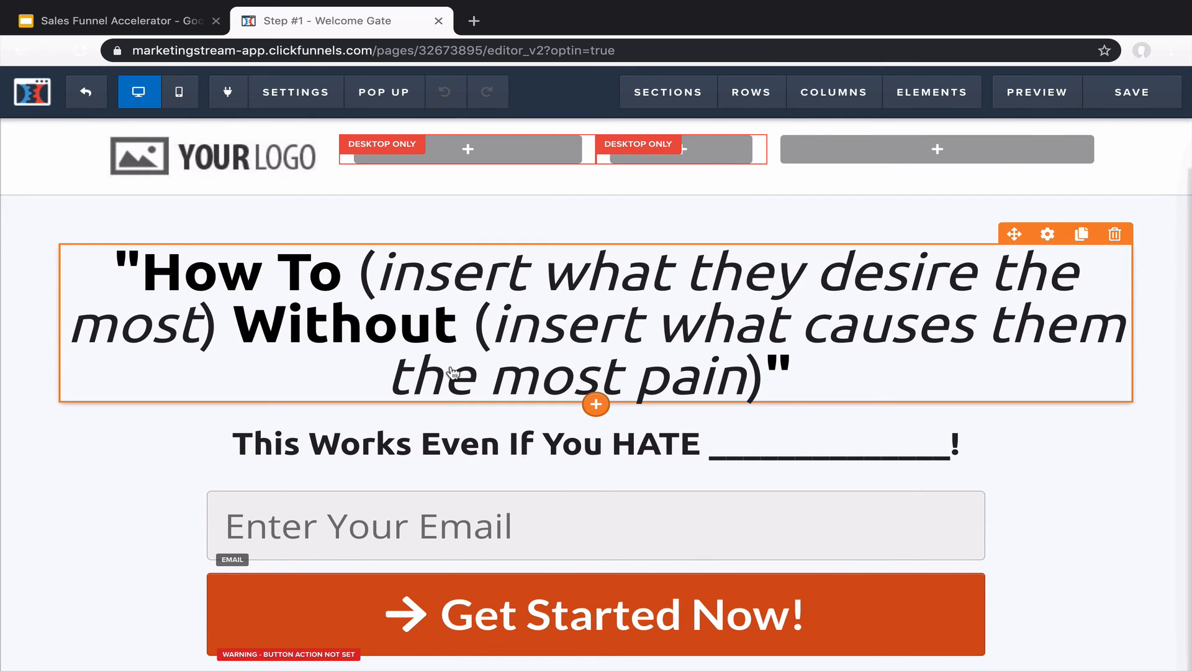
# - Look through the squeeze page template from the logo header and headline to the email form and copyright footer
pyautogui.scroll(-2, 452, 371)
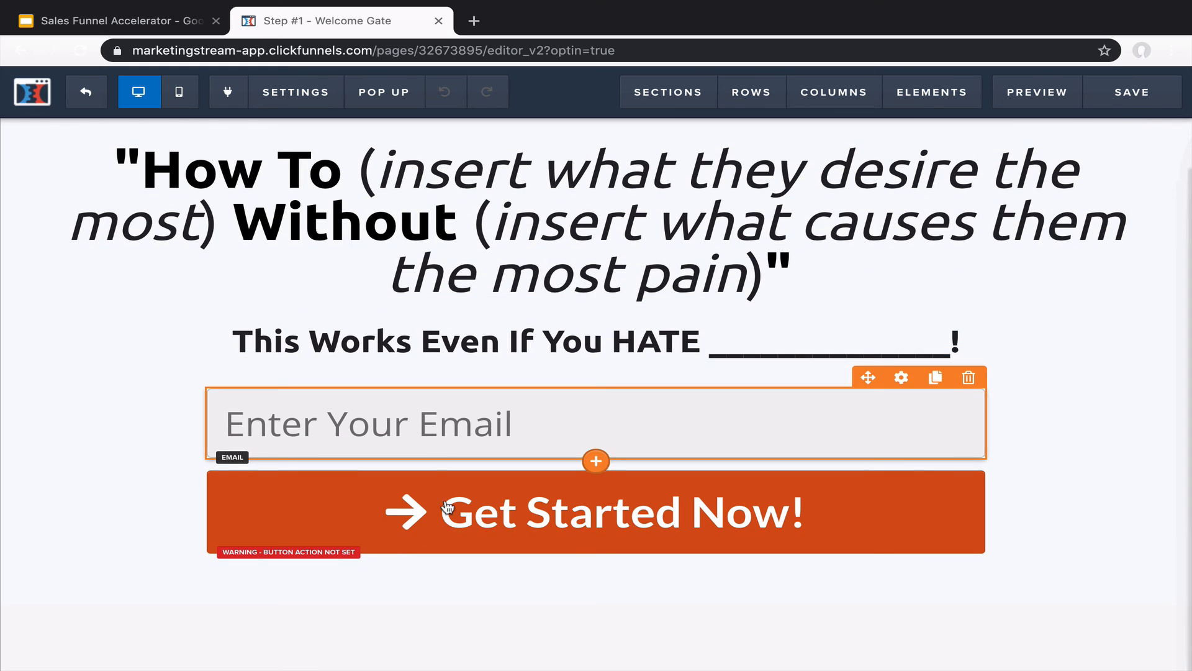
pyautogui.scroll(-3, 448, 509)
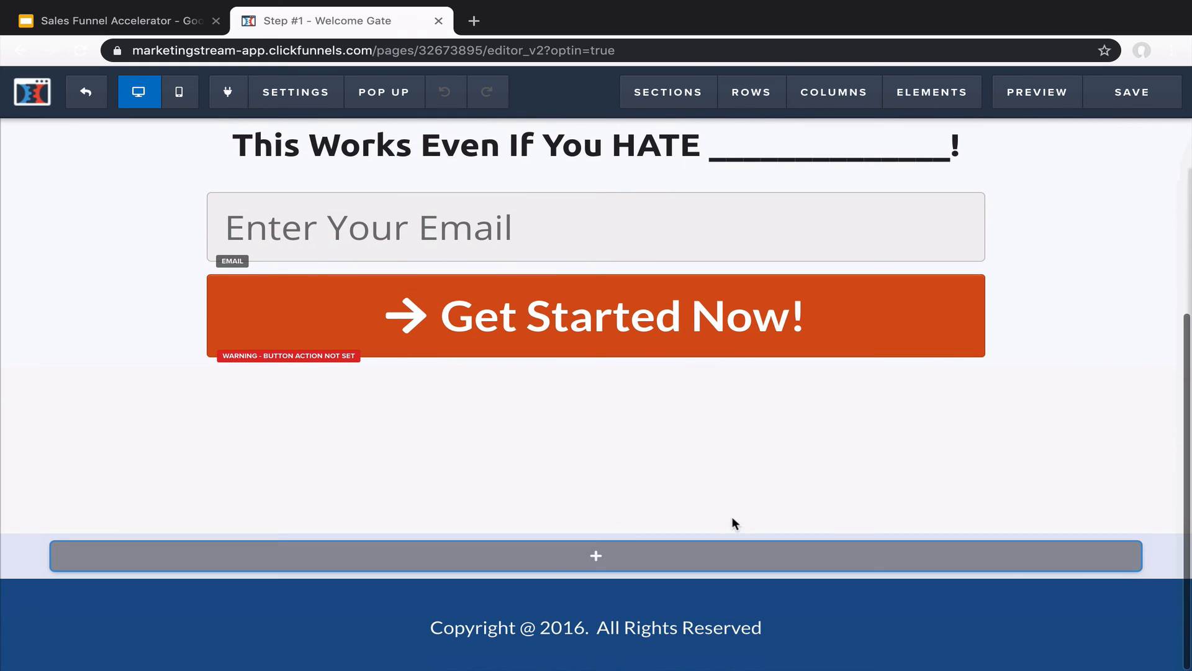
pyautogui.scroll(2, 747, 406)
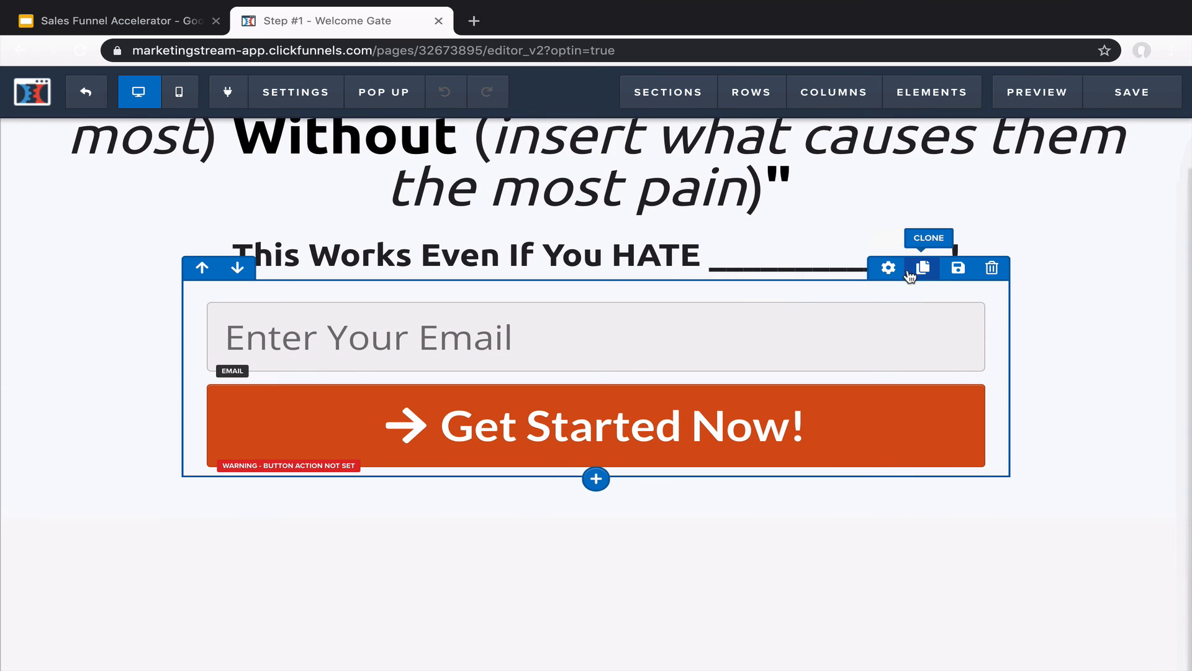
pyautogui.scroll(2, 794, 261)
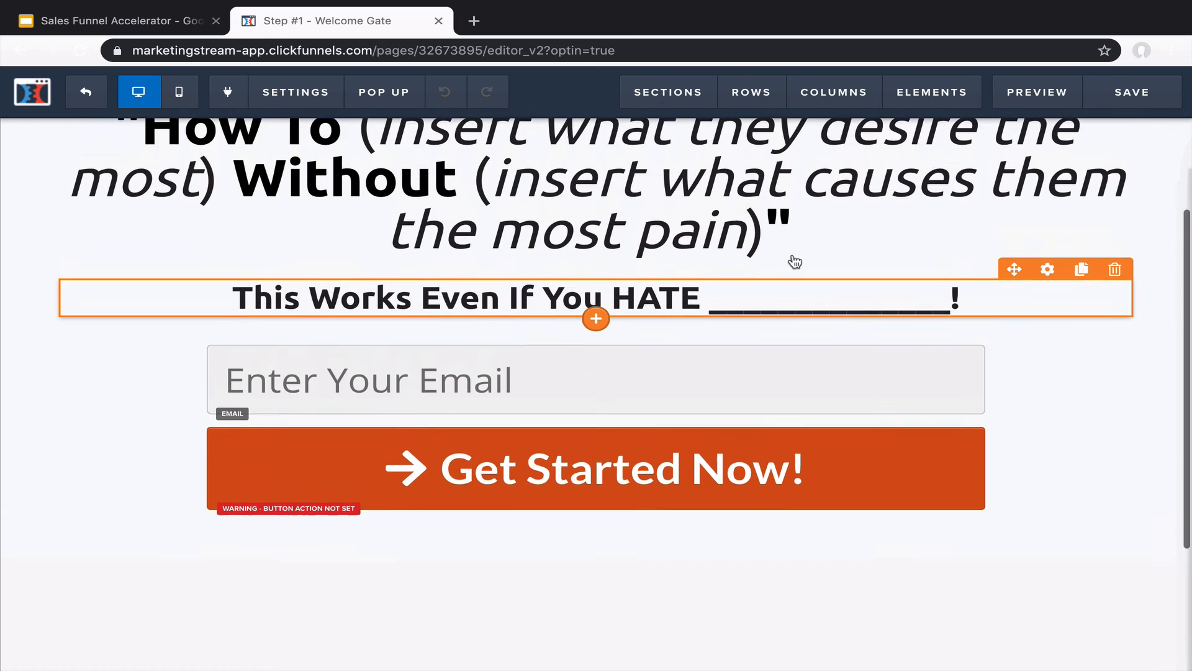
pyautogui.scroll(3, 794, 261)
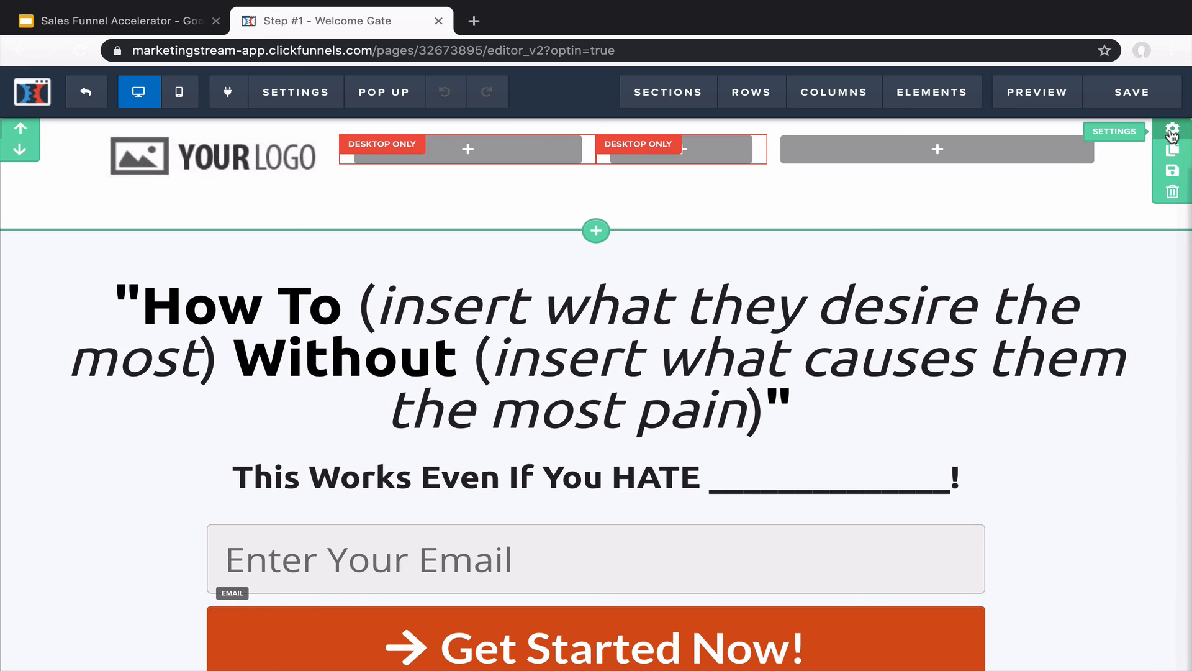
pyautogui.scroll(-1, 1123, 245)
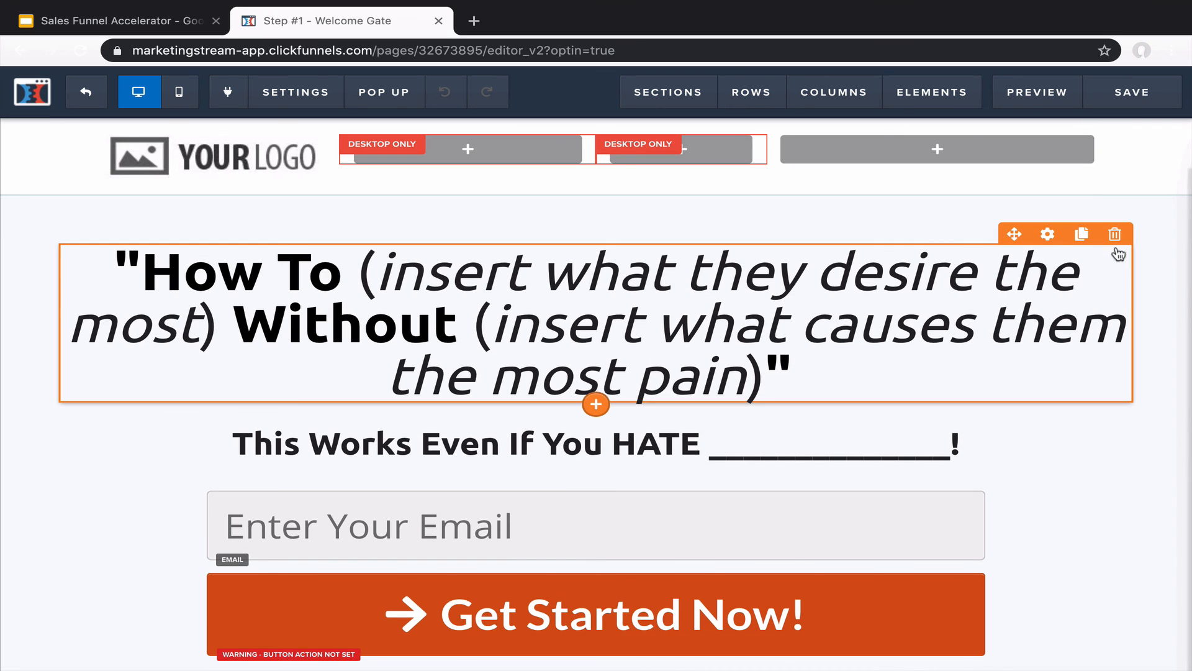